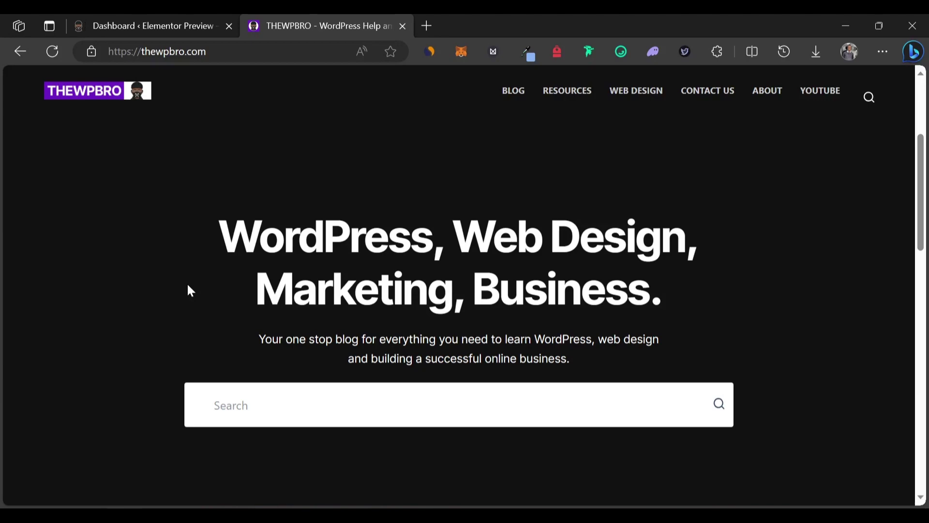
- Install the Visibility Logic for Elementor plugin from the dashboard's Plugins > Add New page
click(151, 35)
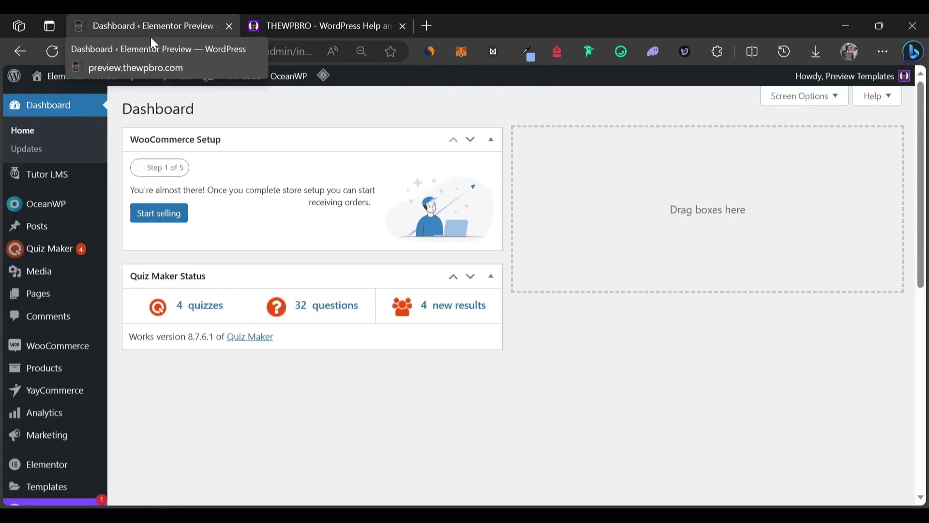
scroll(50, 290, down, 6)
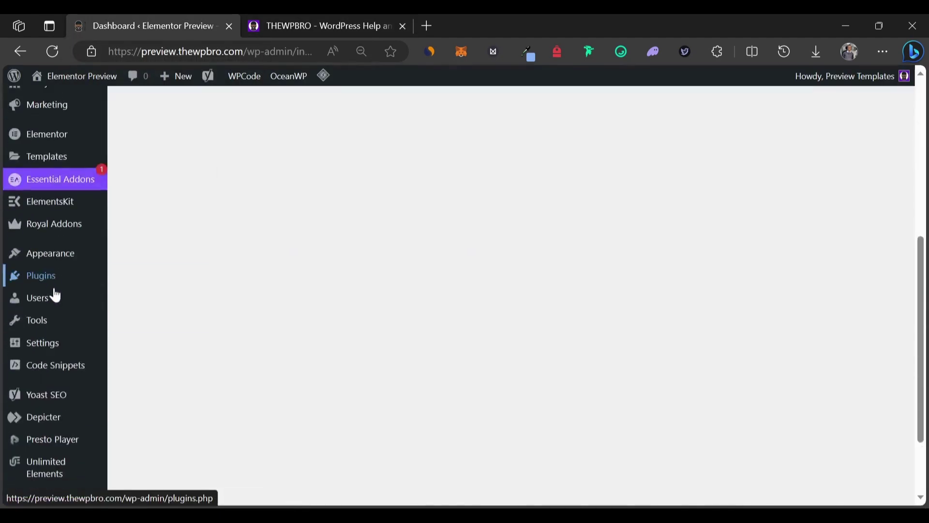
mouse_move(38, 276)
click(120, 296)
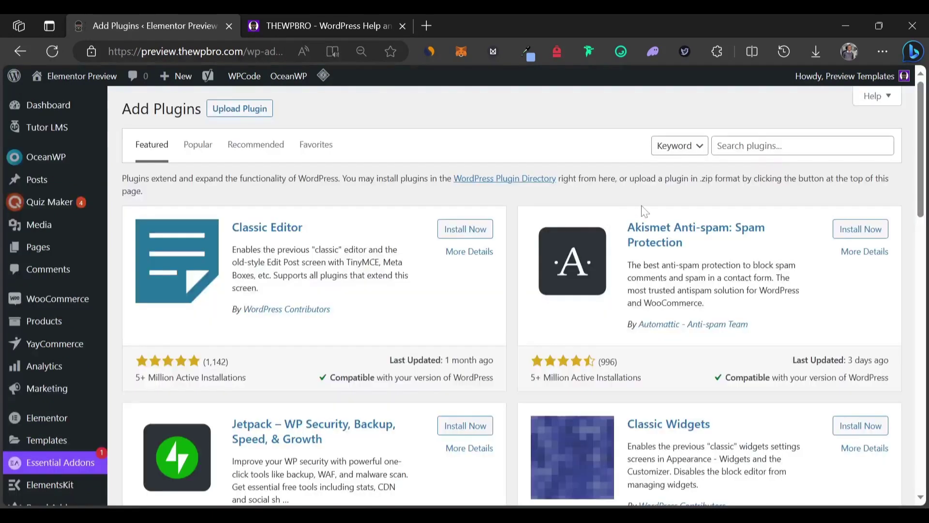
click(774, 147)
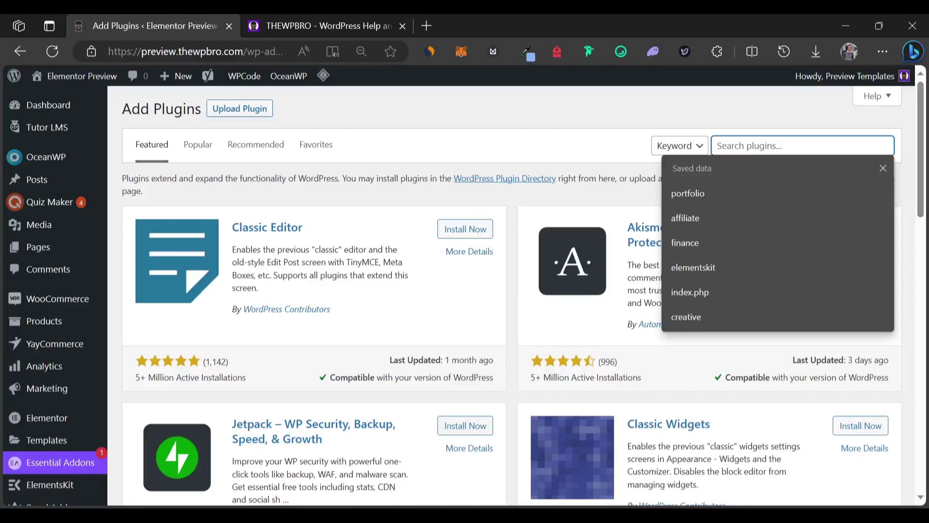
text(visibility logic for elementor)
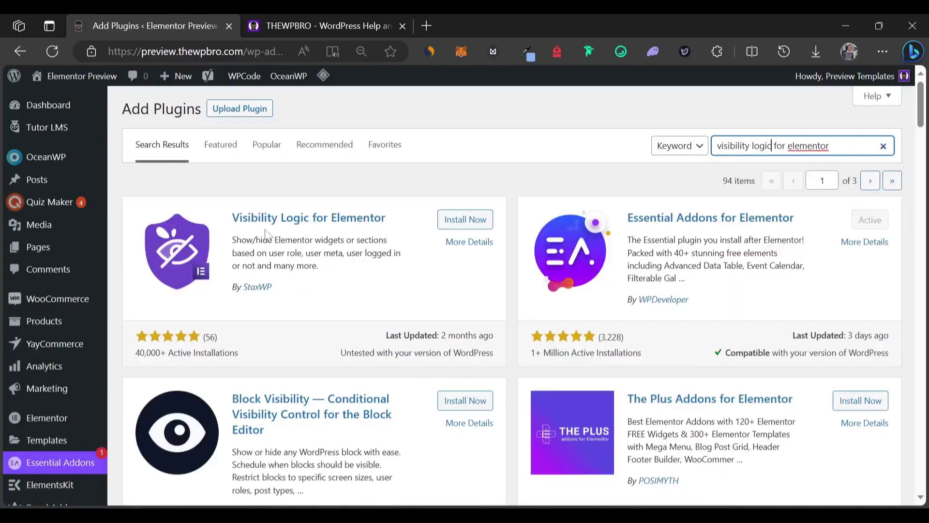
click(466, 228)
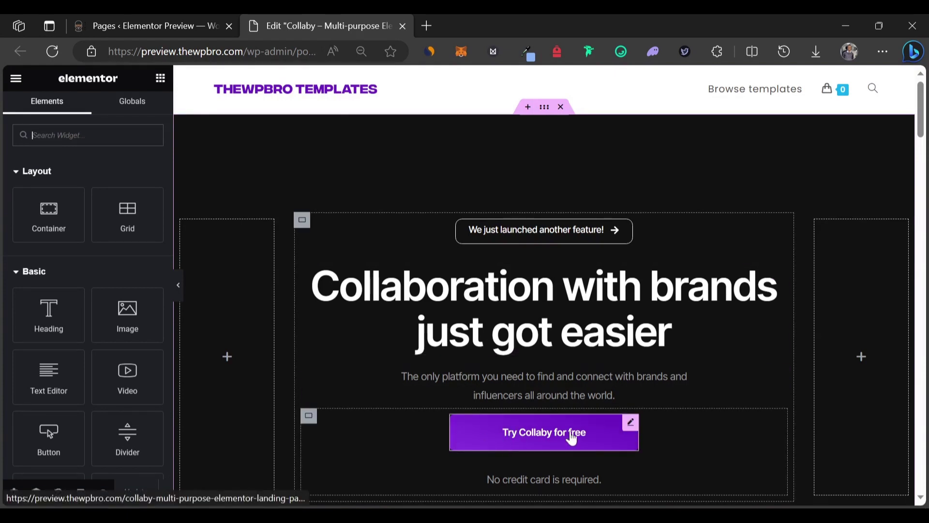
- Turn on Stax Visibility logic for the Try Collaby for free button, limited to the Guests role
click(633, 427)
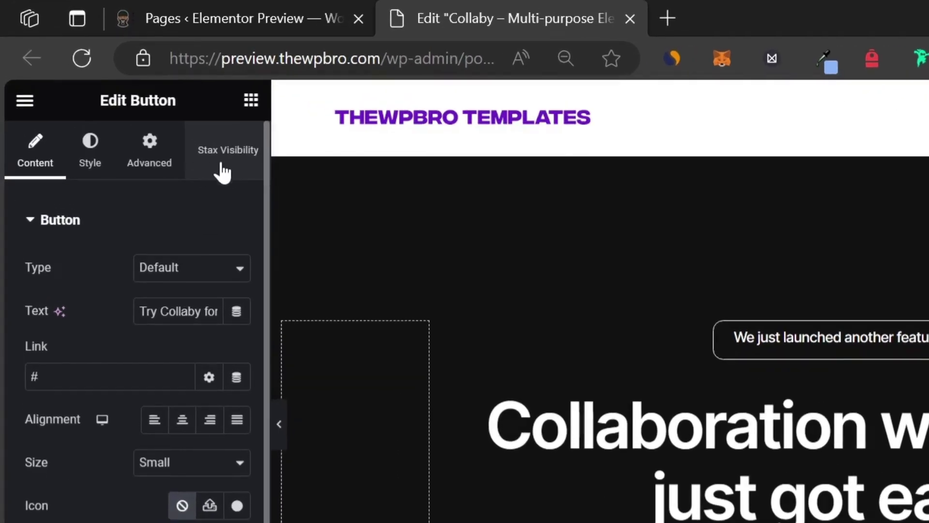
click(218, 169)
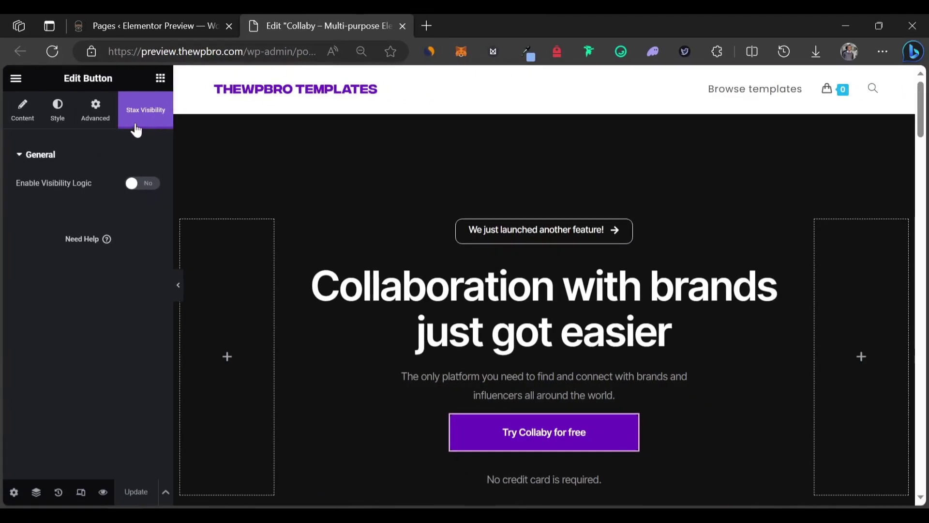
click(136, 193)
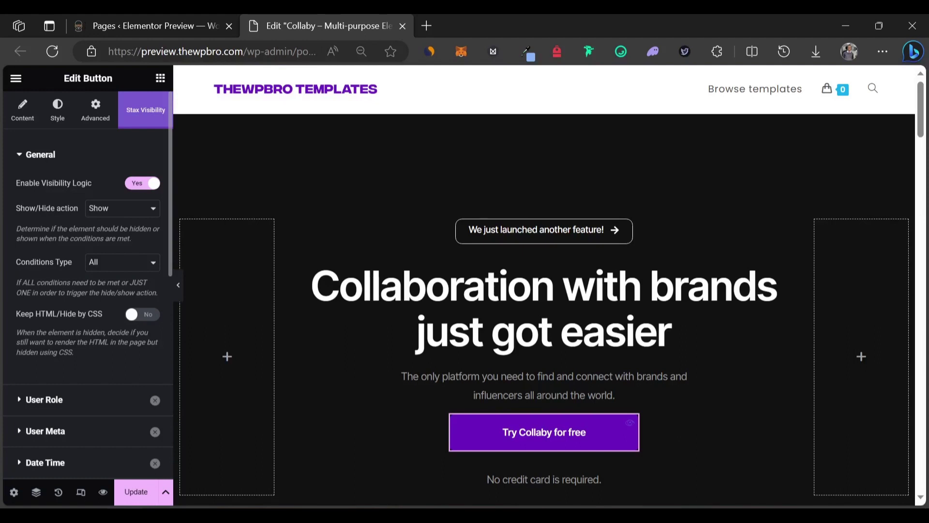
scroll(65, 242, down, 4)
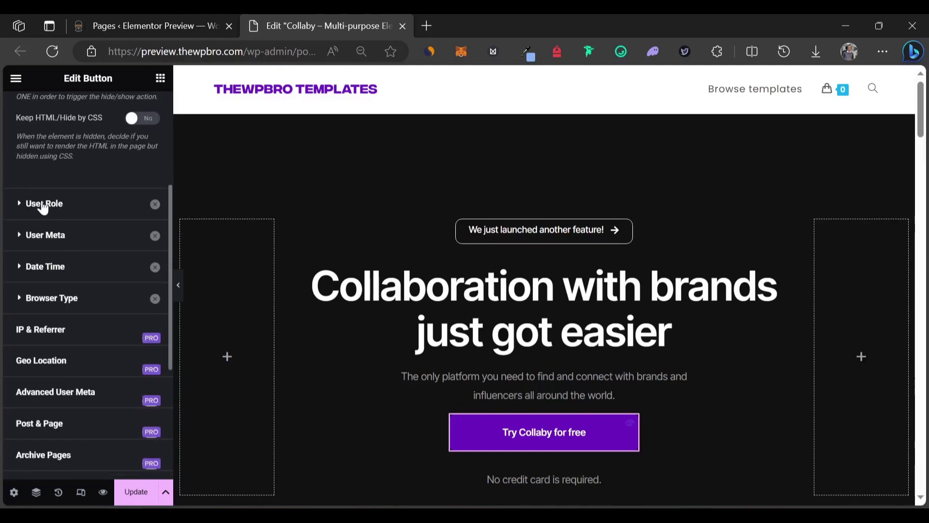
click(43, 205)
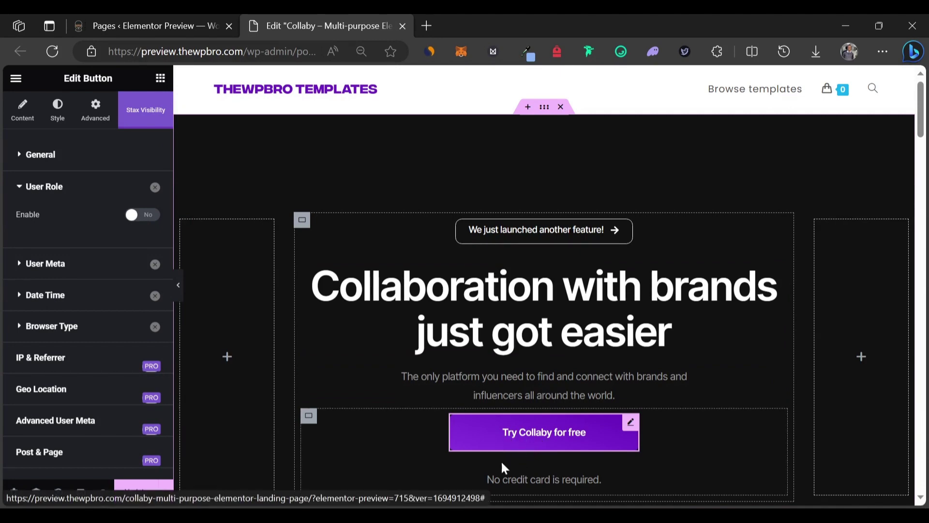
scroll(547, 333, down, 1)
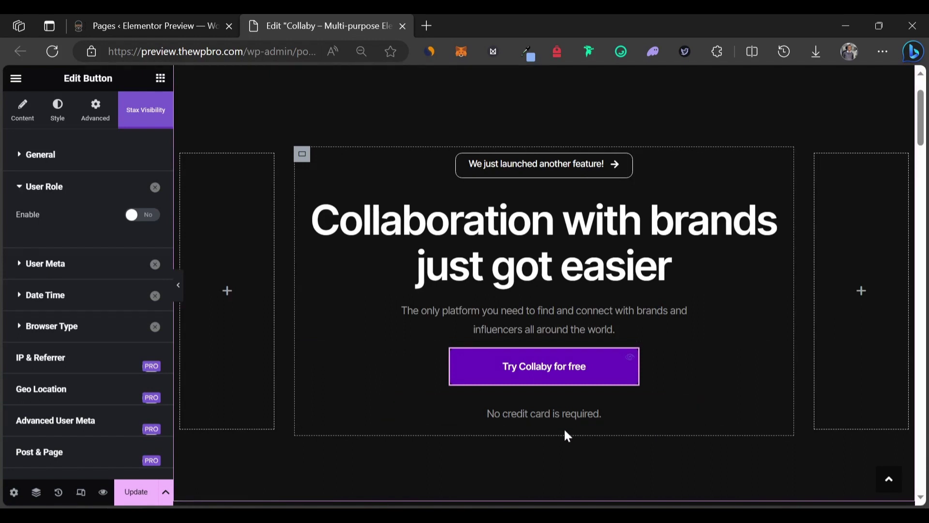
click(137, 218)
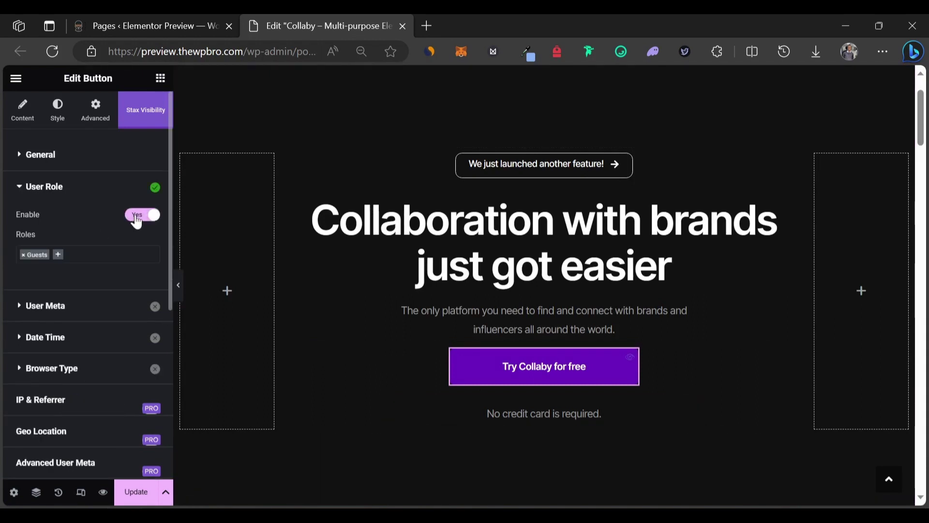
click(58, 254)
click(58, 254)
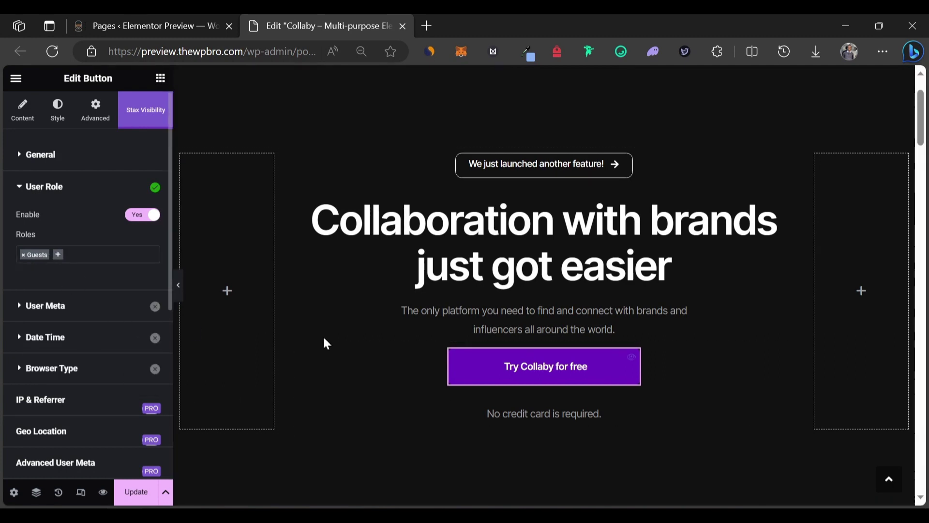
- Duplicate the Try Collaby for free button and change the copy's role from Guests to Logged in users
right_click(632, 364)
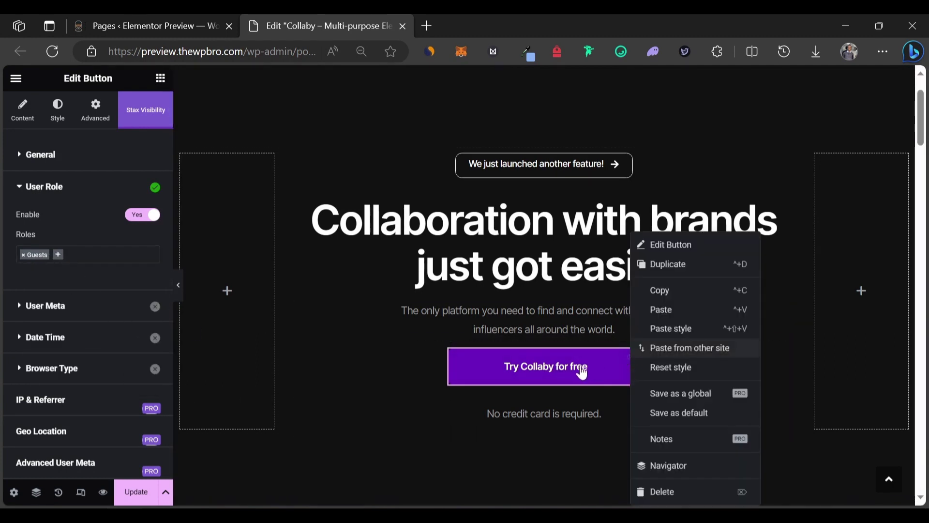
click(680, 274)
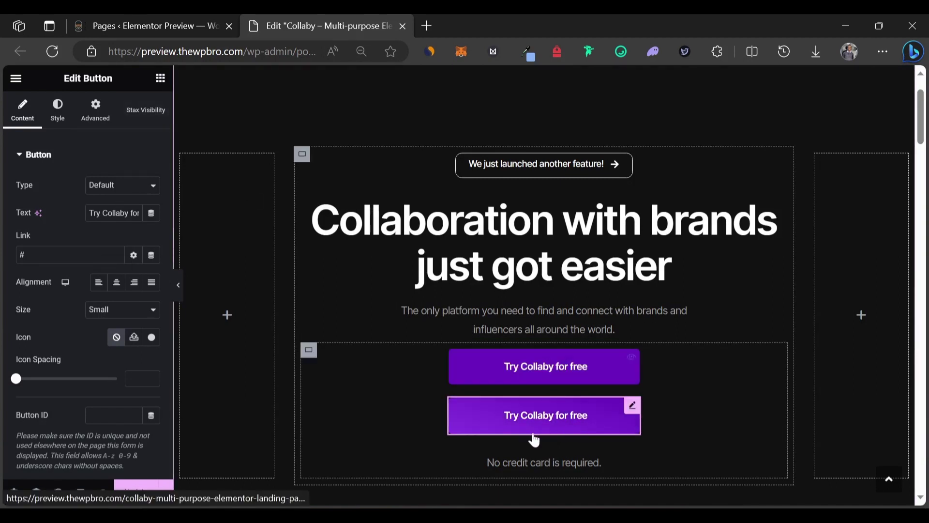
click(132, 116)
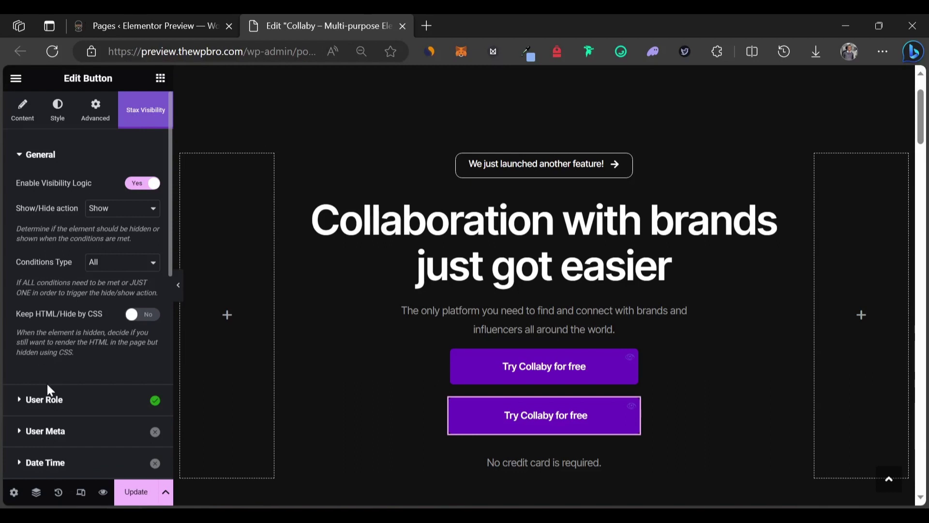
click(43, 403)
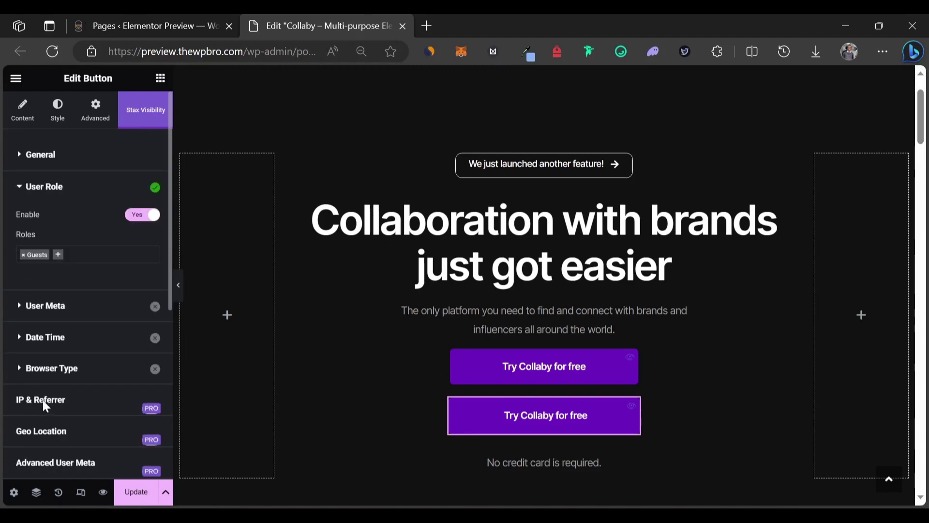
click(58, 255)
click(64, 286)
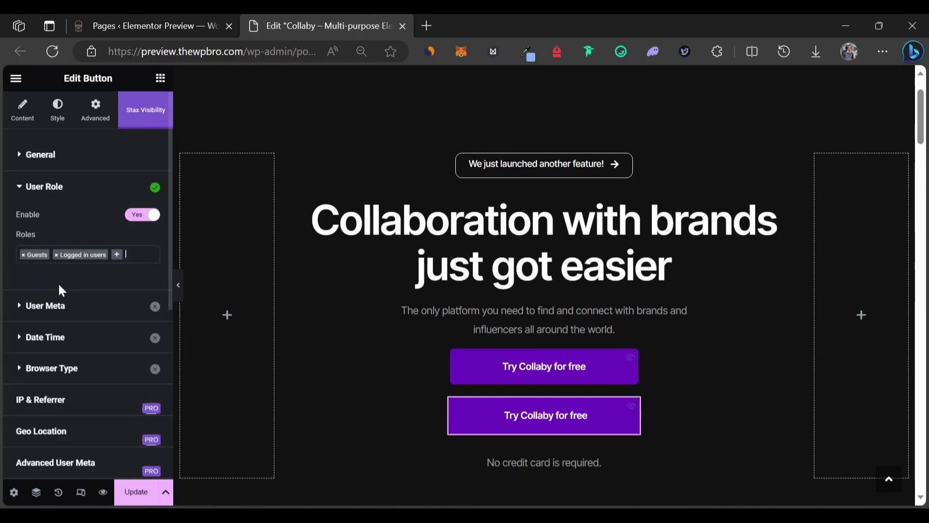
click(23, 255)
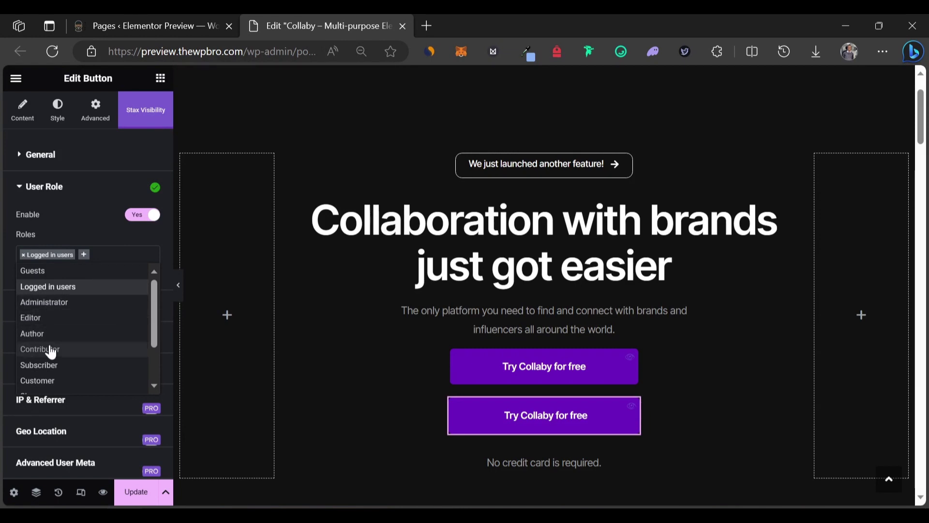
scroll(41, 367, down, 1)
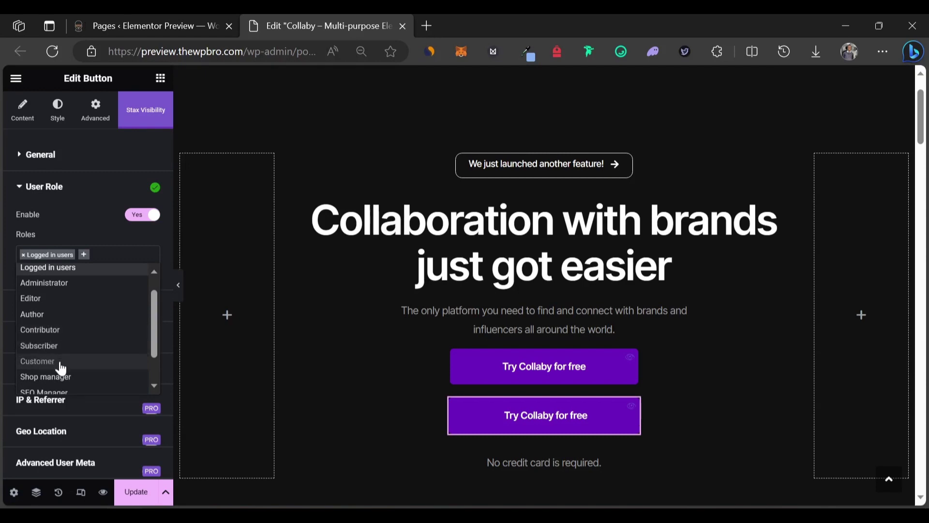
scroll(67, 371, down, 2)
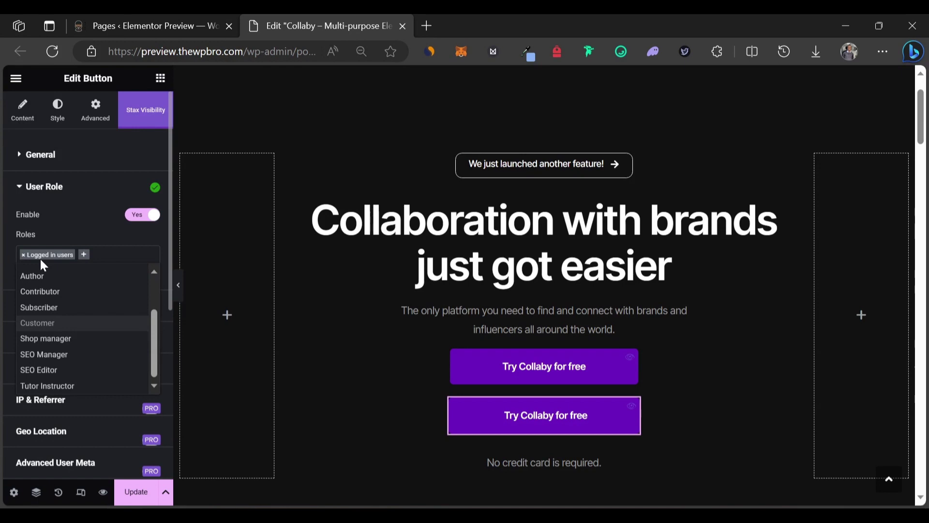
- Change the duplicate button's label to 'Visit your account'
click(9, 240)
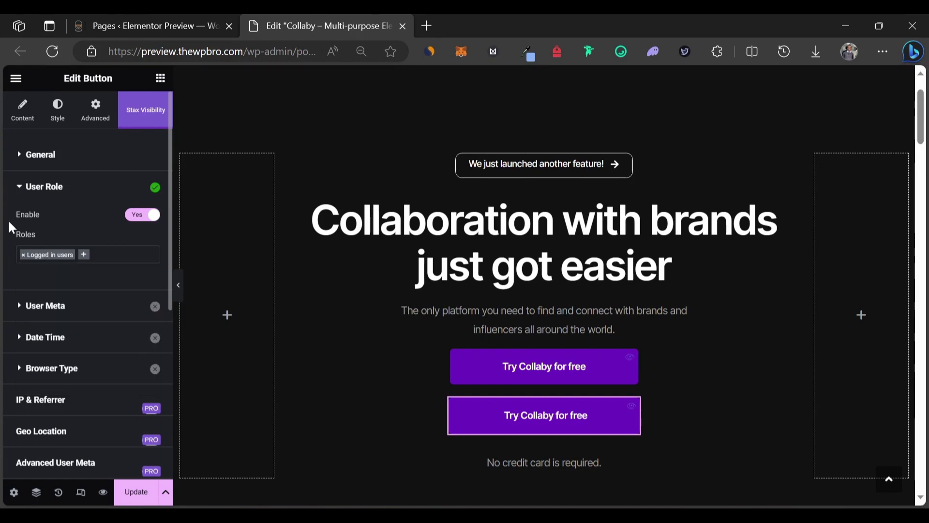
click(28, 118)
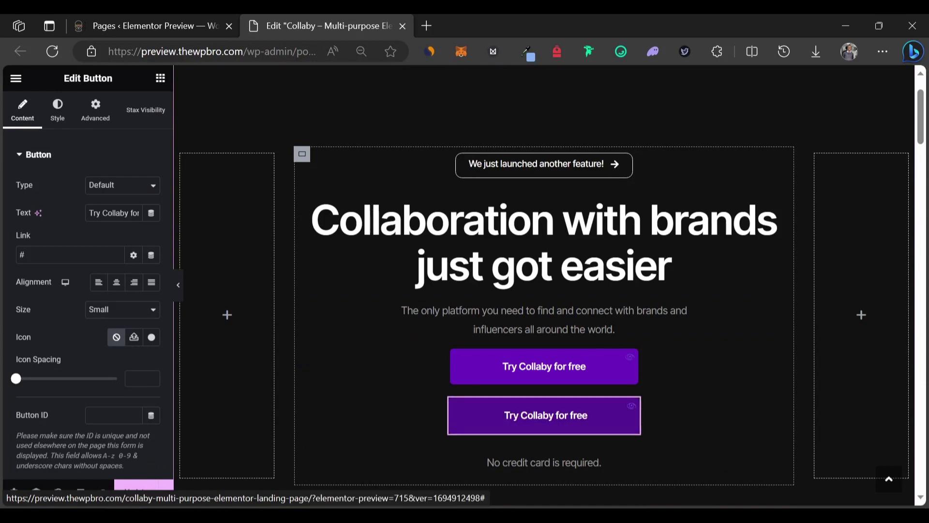
drag(99, 213, 179, 216)
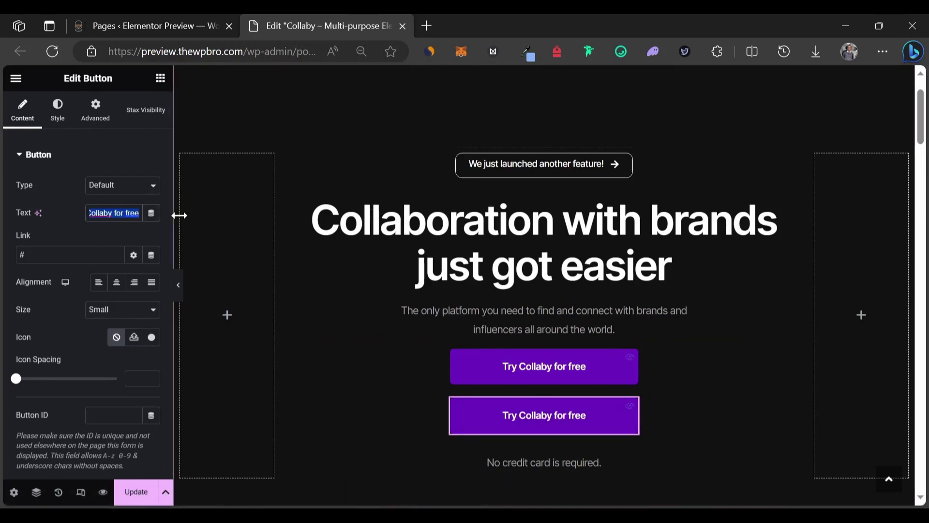
text(Visit your account)
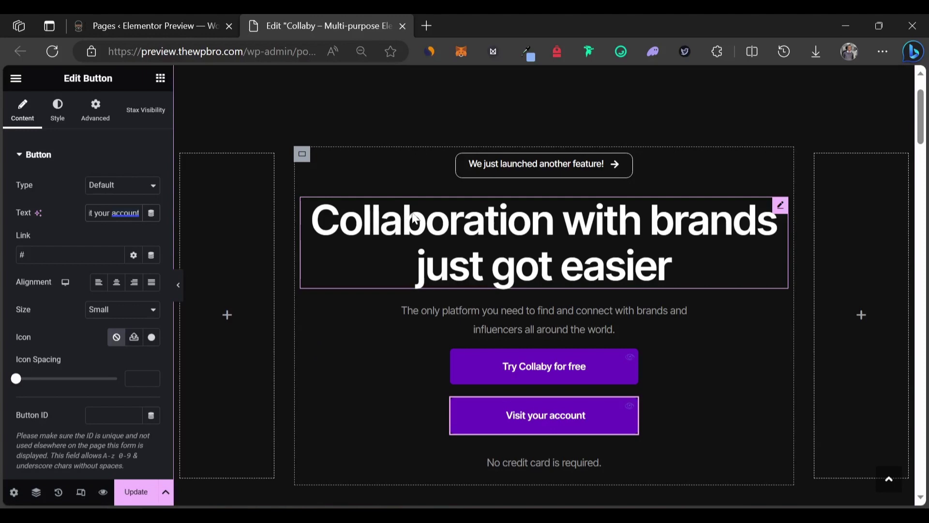
scroll(418, 284, down, 8)
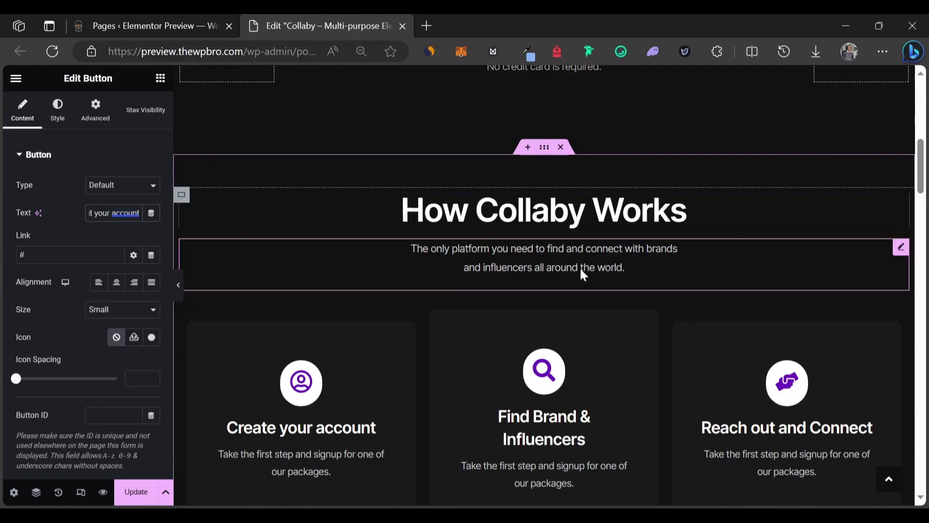
- Scroll down to the Start Collaborating! section and select its whole container for editing
scroll(438, 294, down, 6)
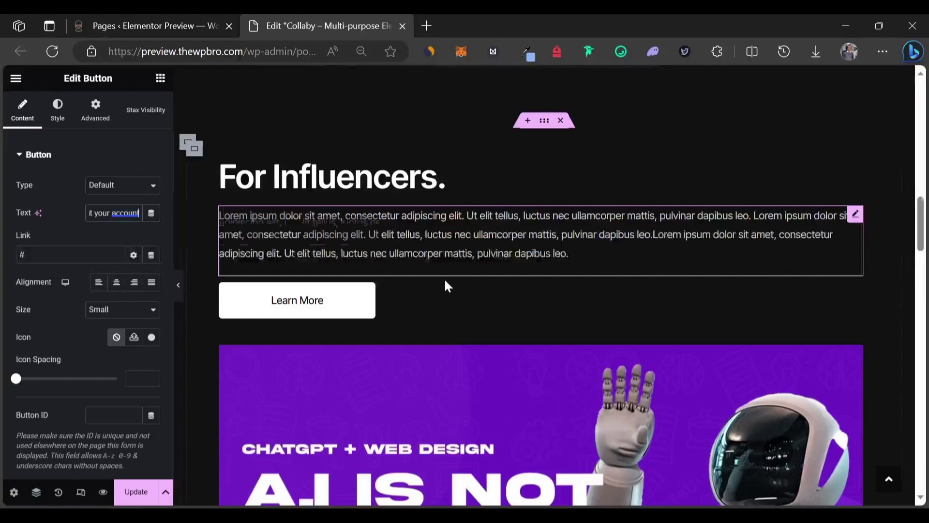
scroll(444, 285, down, 6)
scroll(445, 280, down, 12)
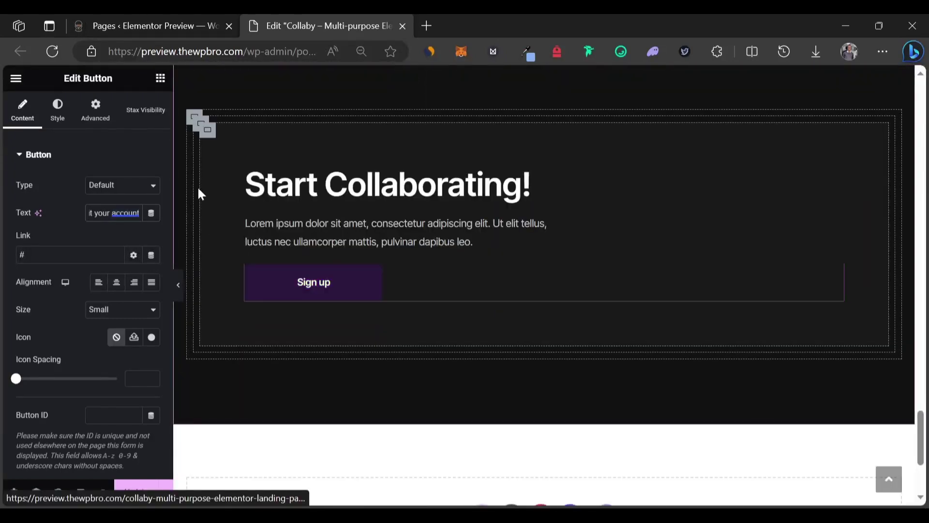
scroll(476, 164, up, 1)
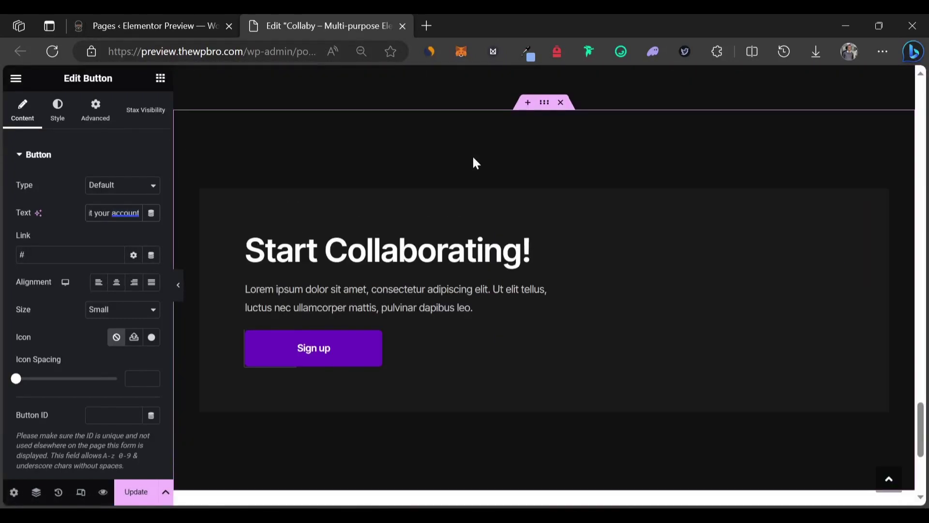
click(544, 103)
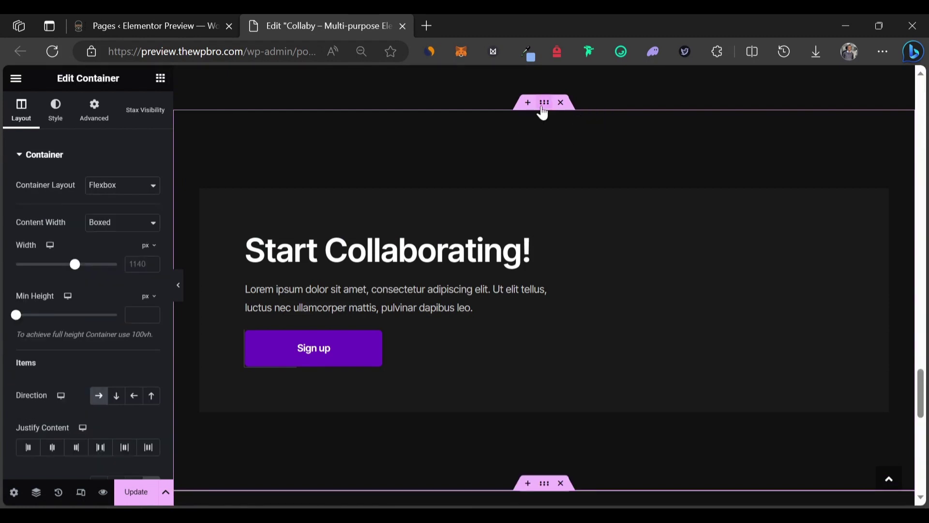
scroll(542, 114, down, 1)
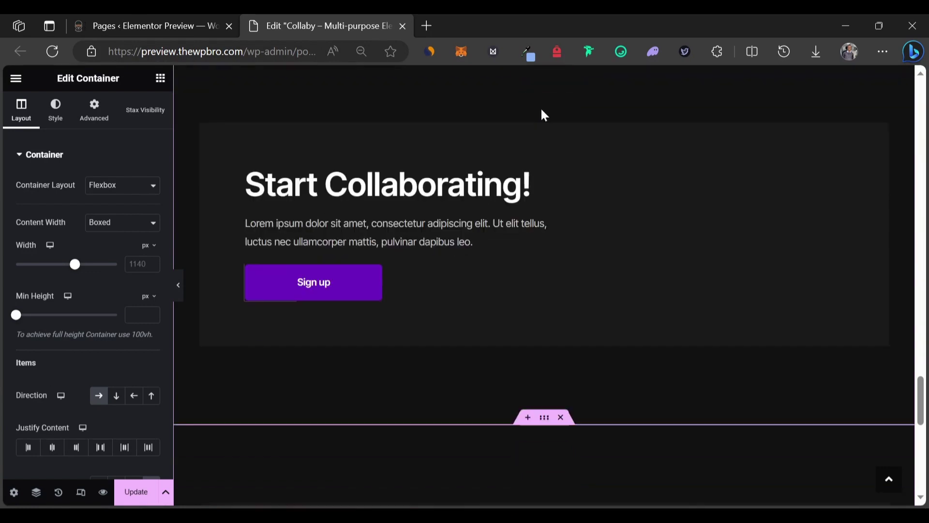
scroll(538, 211, up, 2)
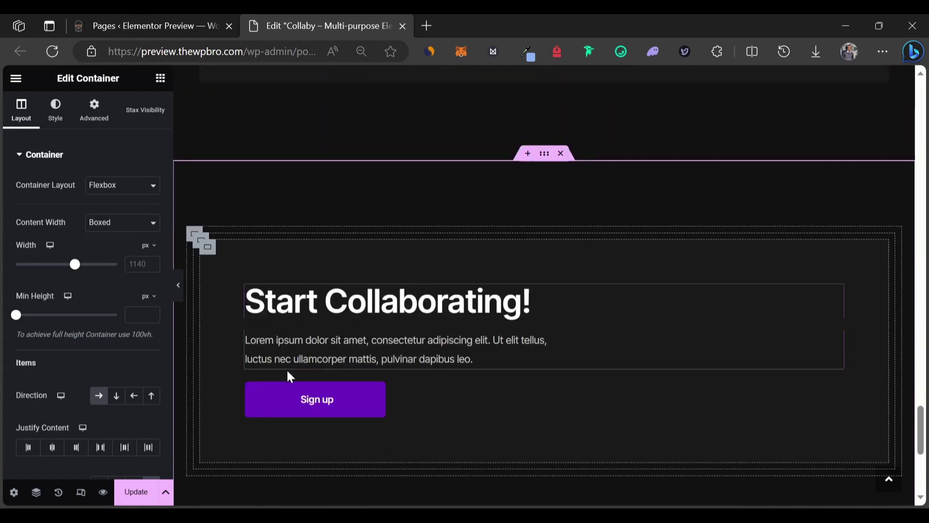
scroll(429, 342, down, 1)
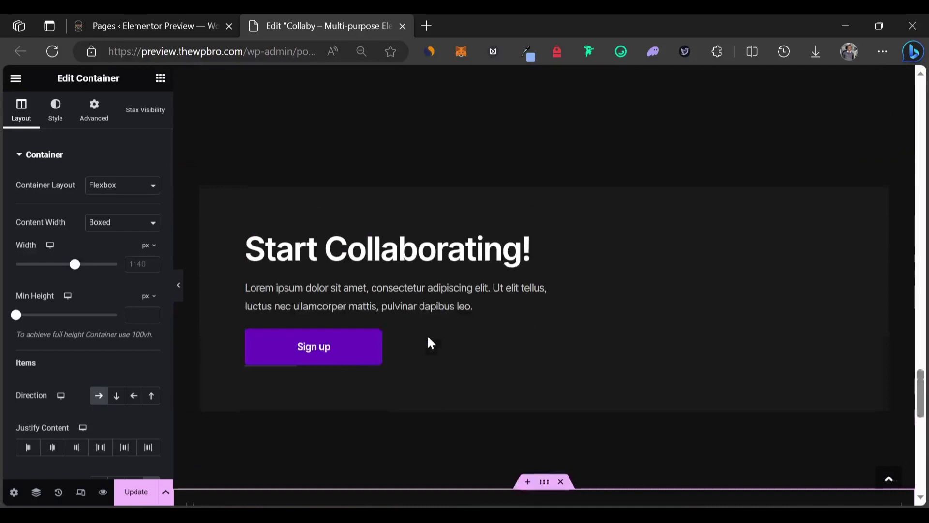
scroll(546, 165, up, 1)
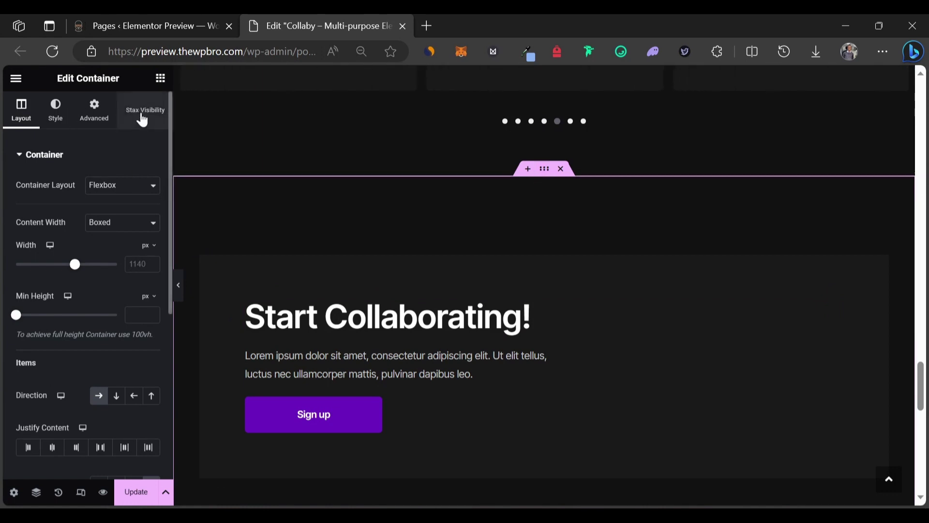
- Enable visibility logic on the Start Collaborating! container with a User Role condition of Logged in users
click(143, 120)
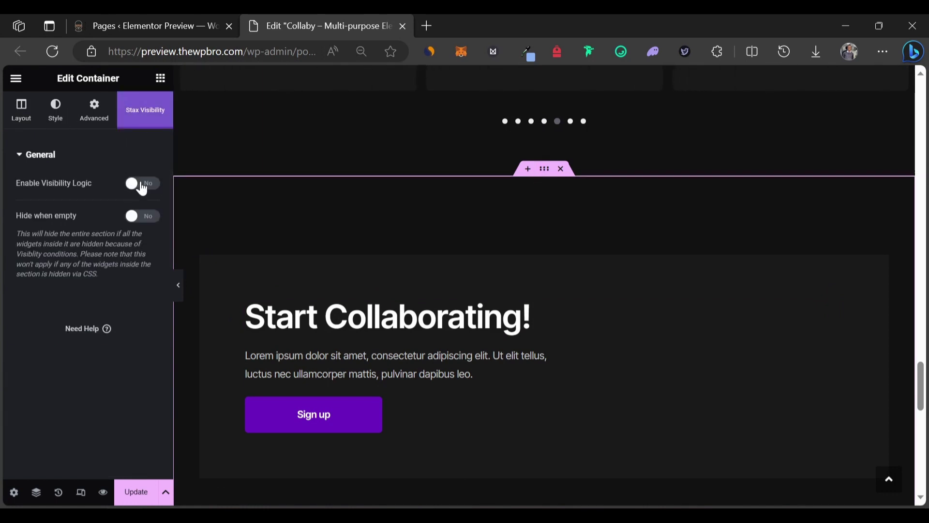
click(142, 187)
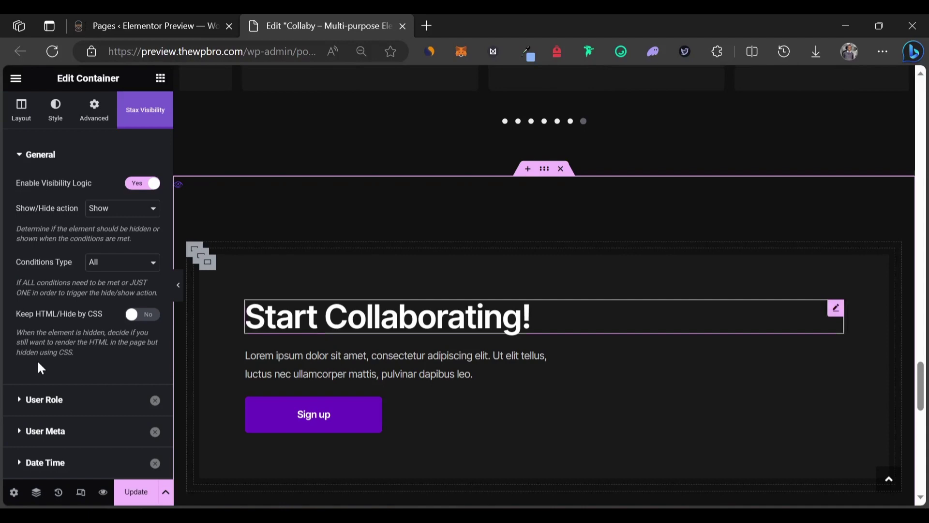
click(52, 408)
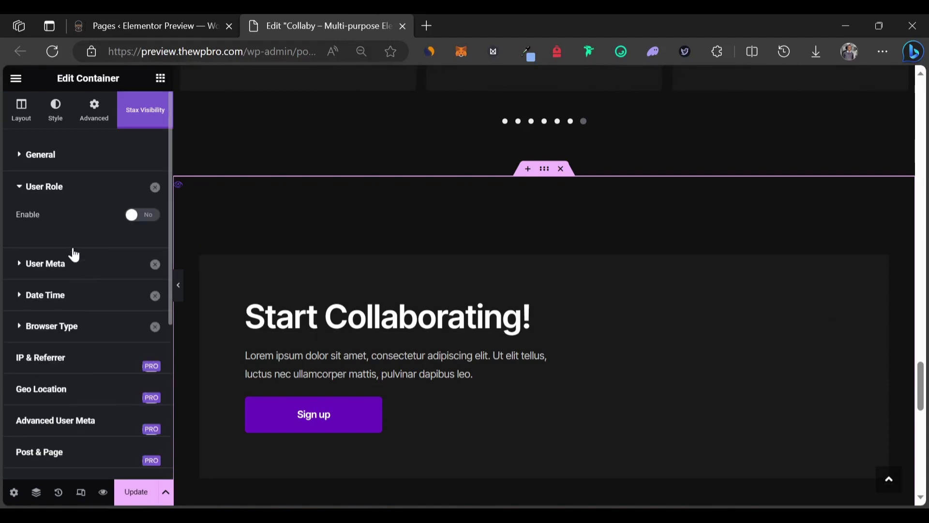
click(148, 216)
click(30, 255)
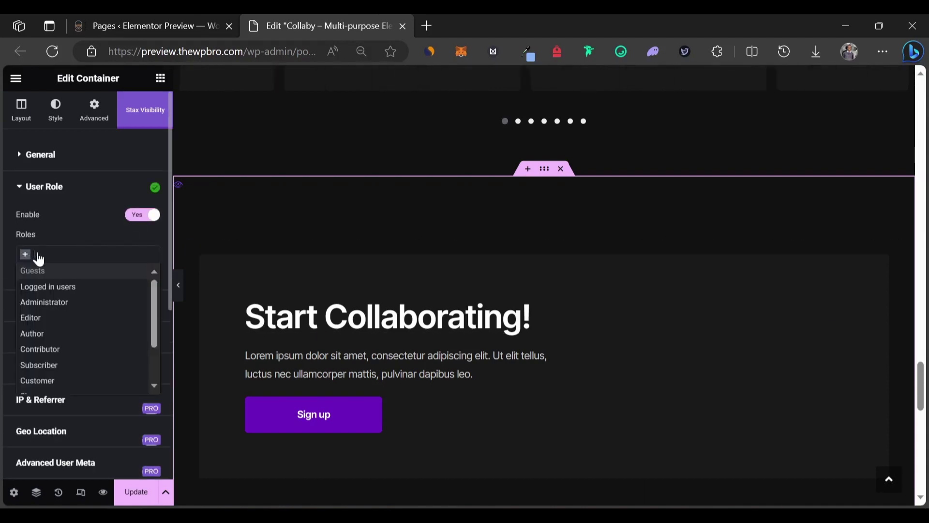
click(48, 287)
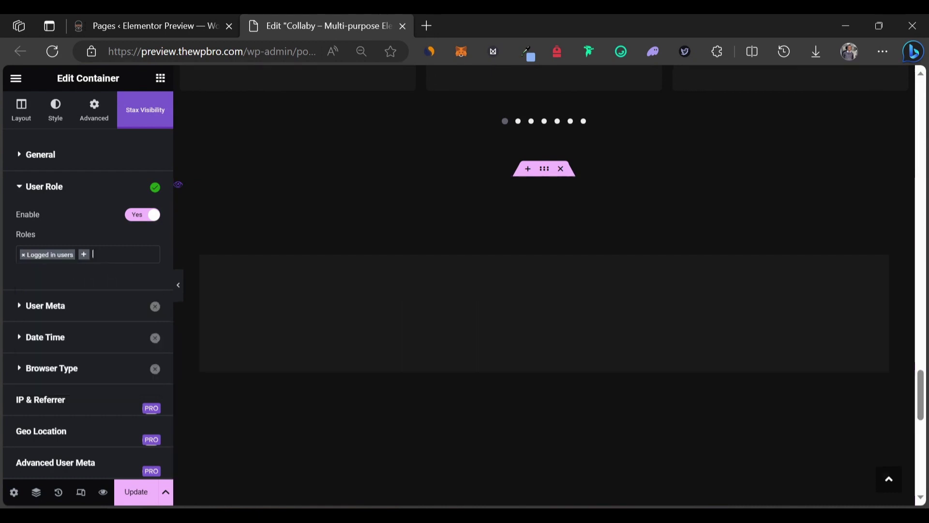
click(248, 314)
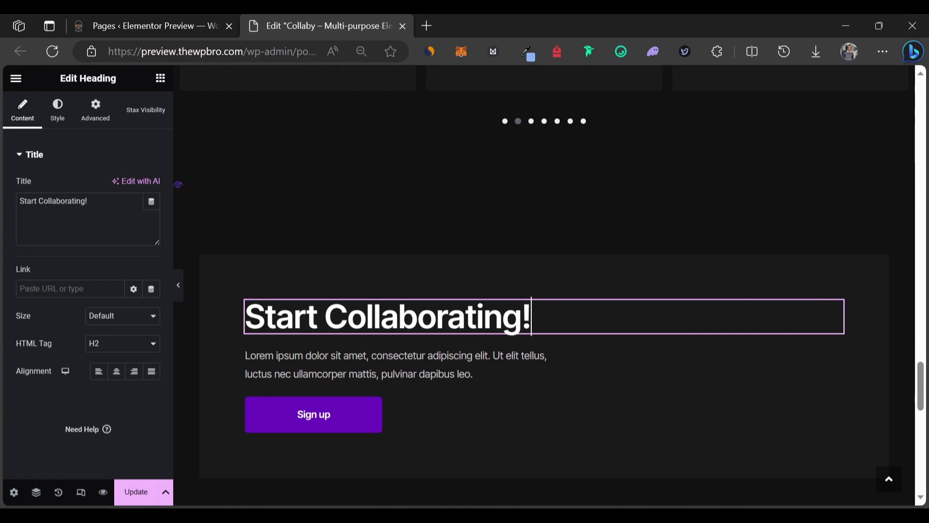
- Retitle the section heading 'Start Creating.' and relabel its Sign up button 'Visit your account'
triple_click(53, 201)
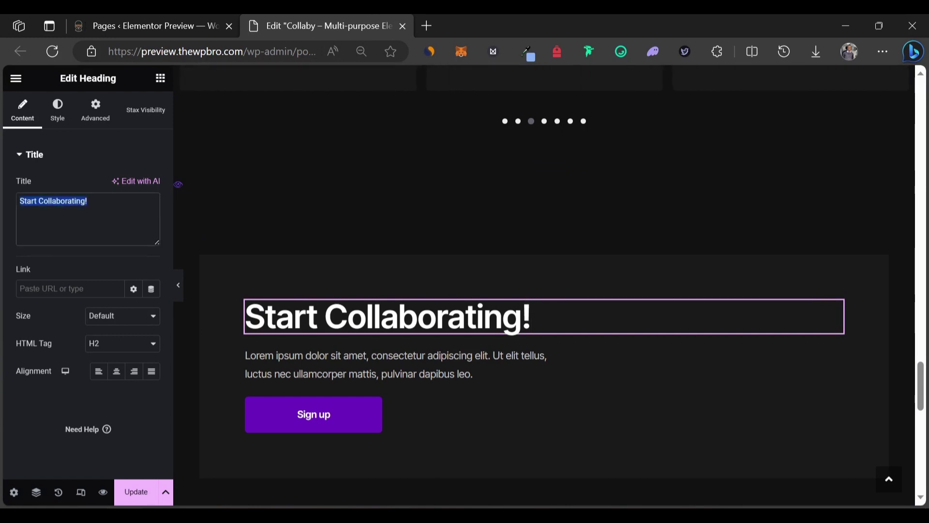
text(S)
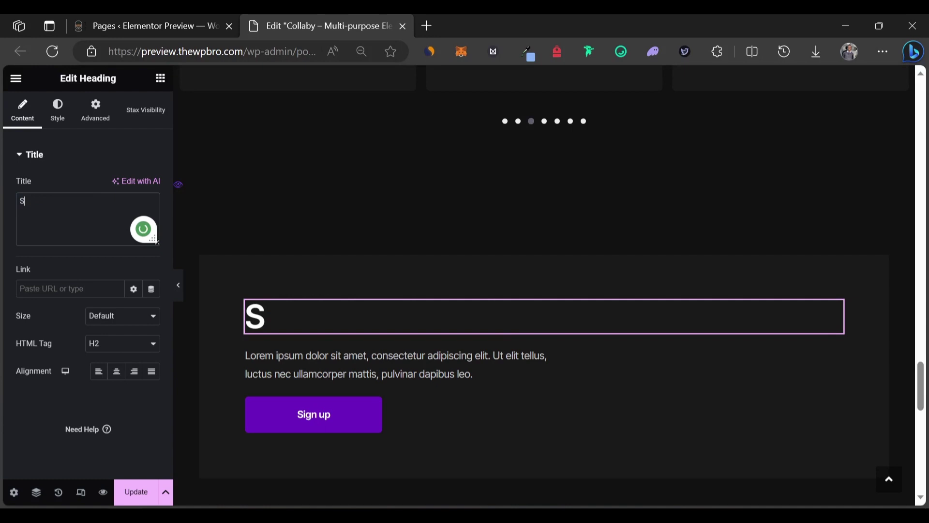
text(tar)
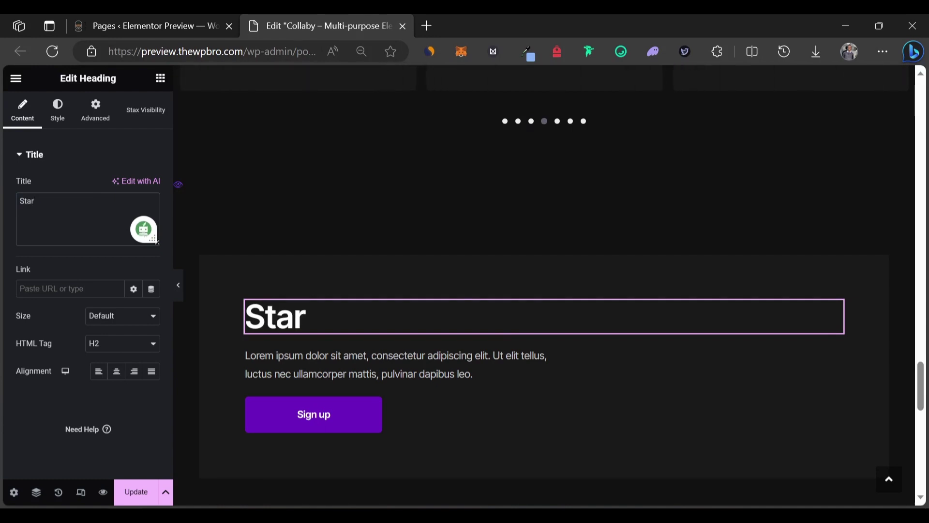
text(t)
text( C)
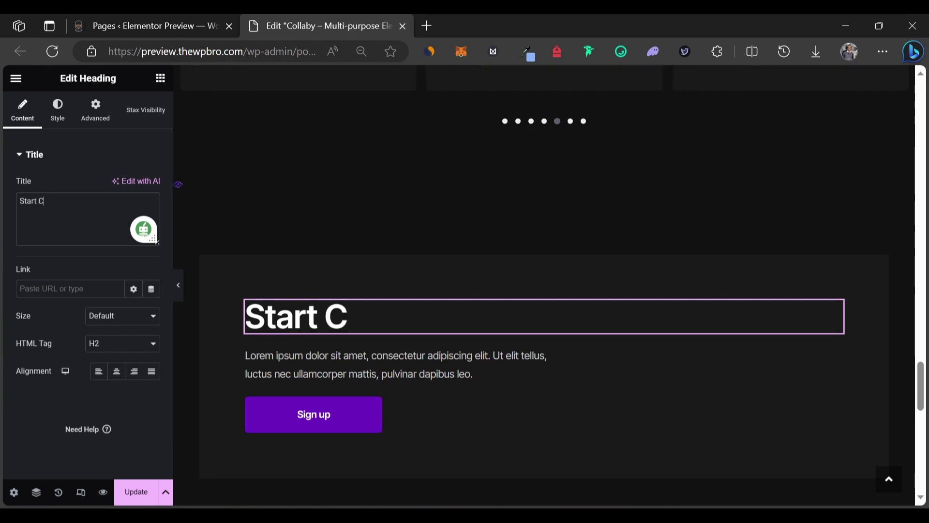
text(reating.)
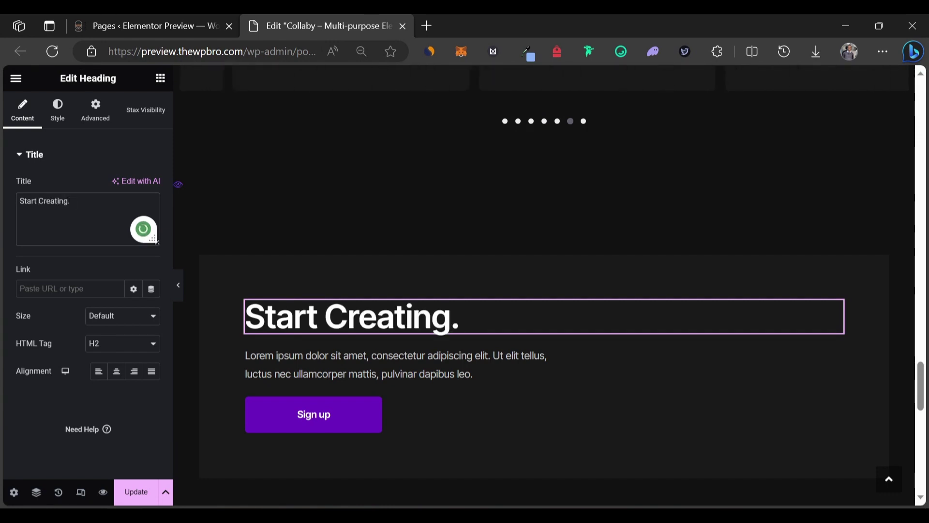
click(436, 418)
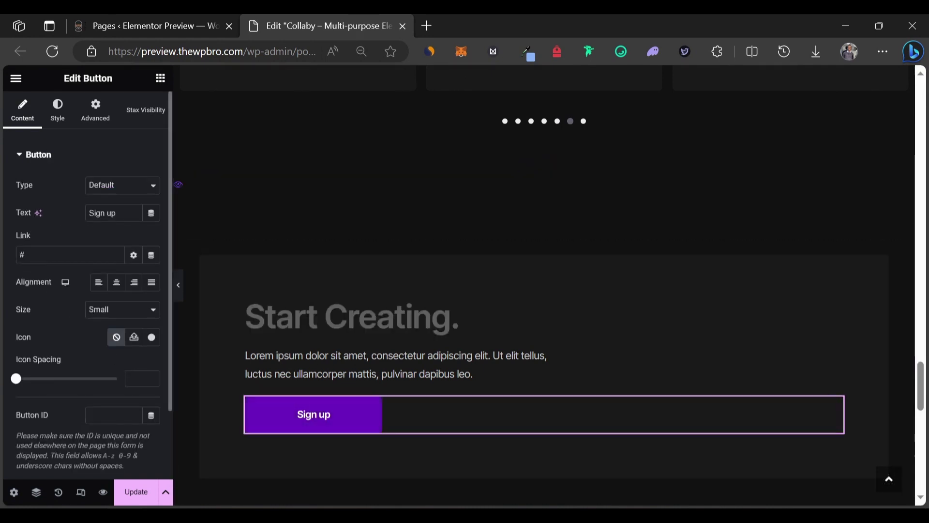
double_click(97, 213)
key(ctrl+a)
text(V)
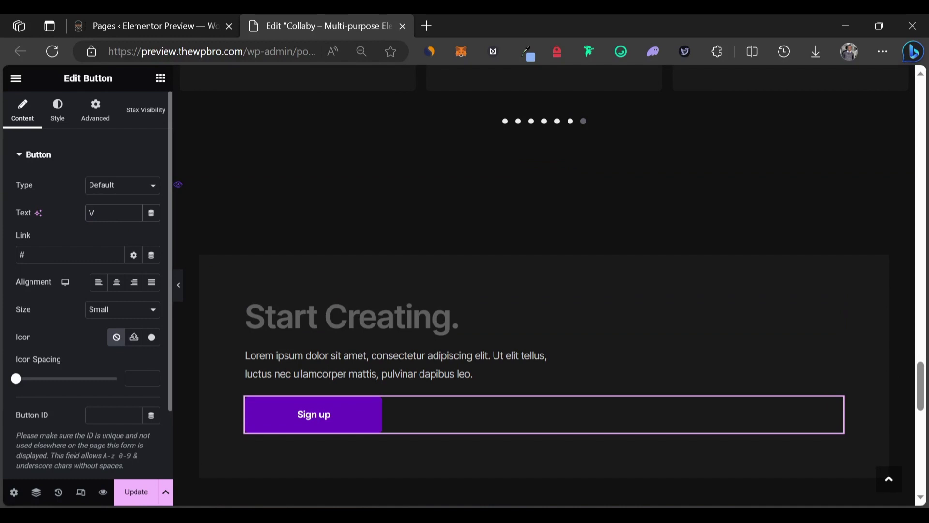
text(isit your account)
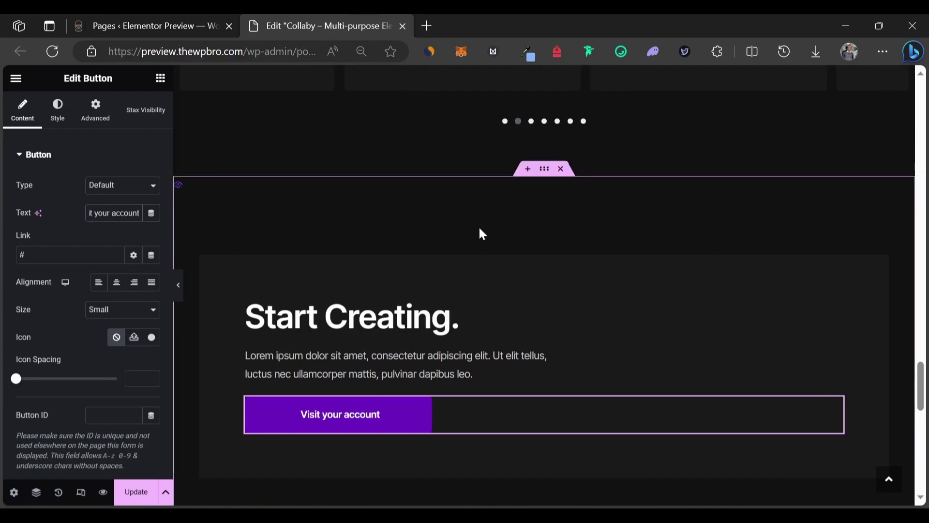
scroll(479, 226, down, 5)
mouse_move(556, 228)
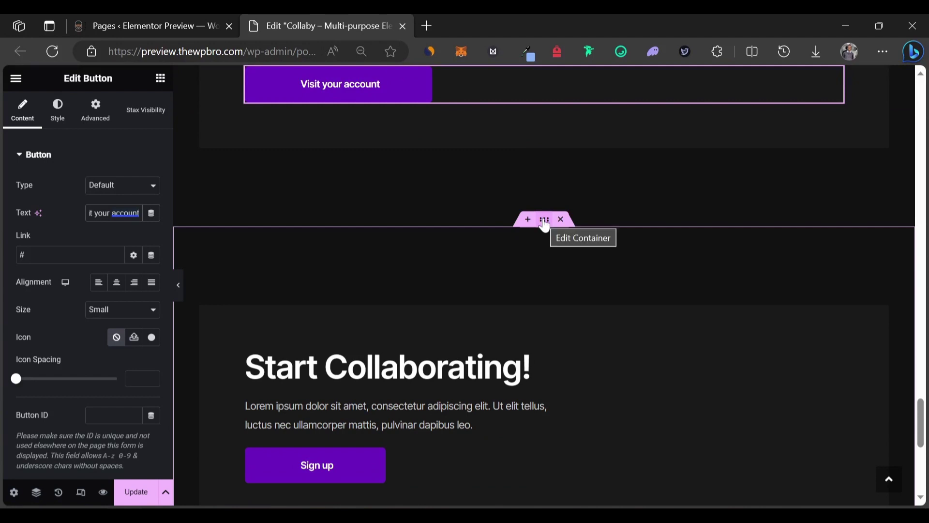
- Enable visibility logic on the second Start Collaborating! section, limited by User Role to Guests
click(545, 224)
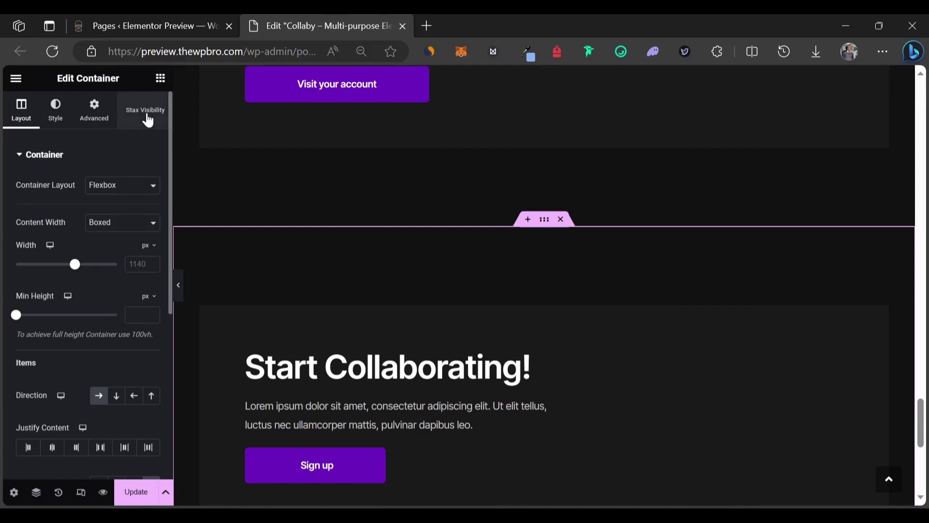
click(148, 119)
click(137, 183)
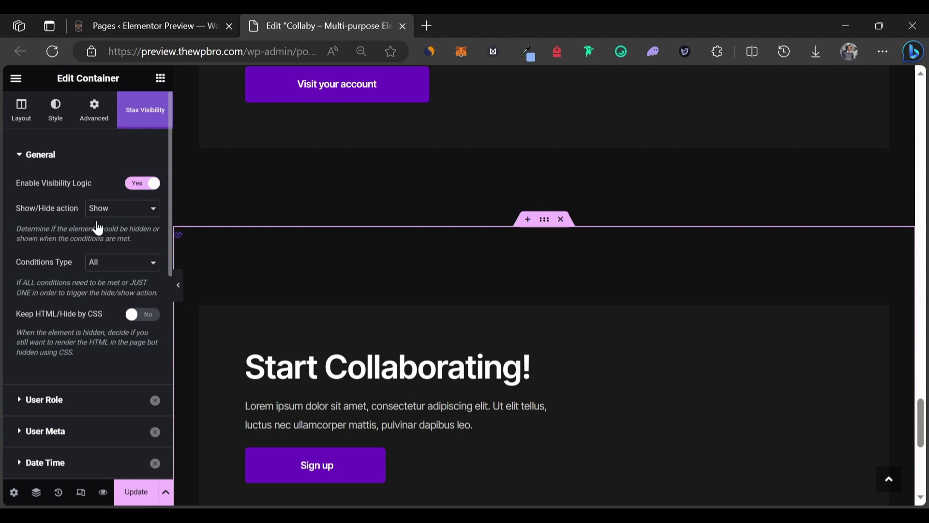
click(56, 406)
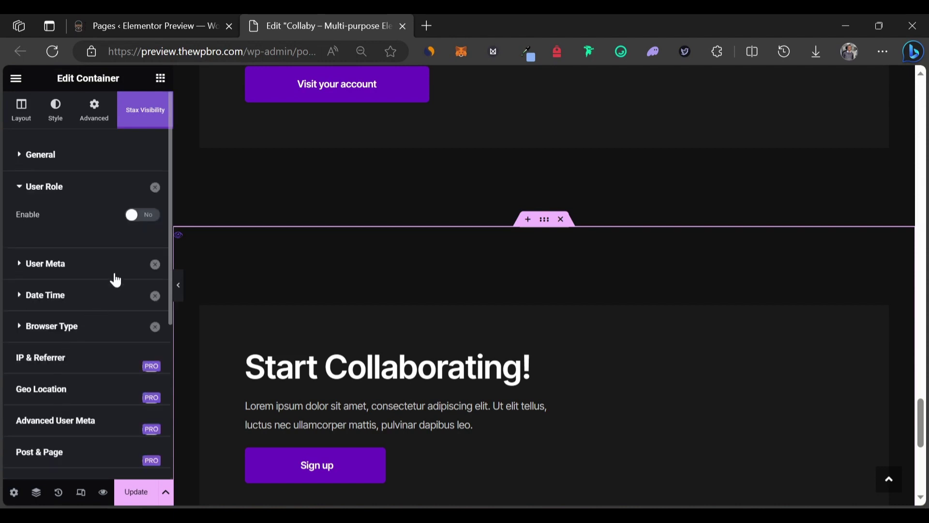
click(141, 216)
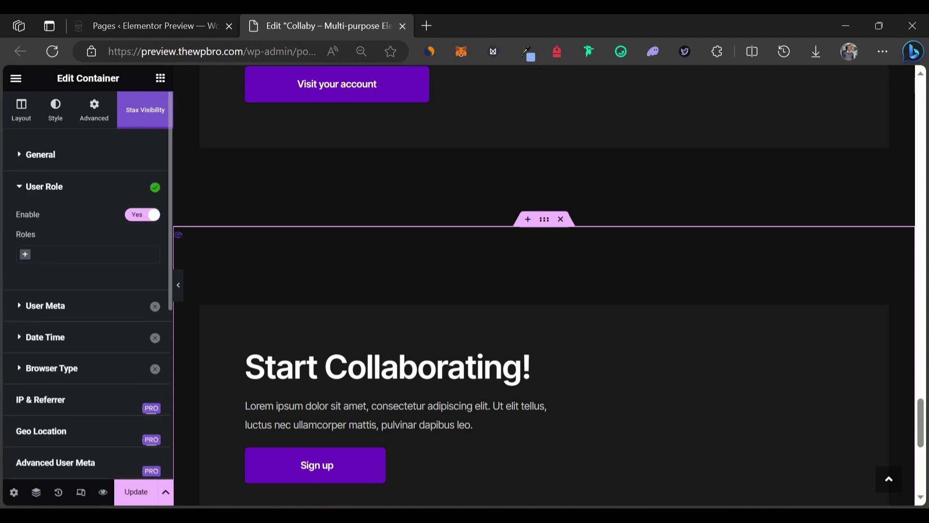
click(25, 254)
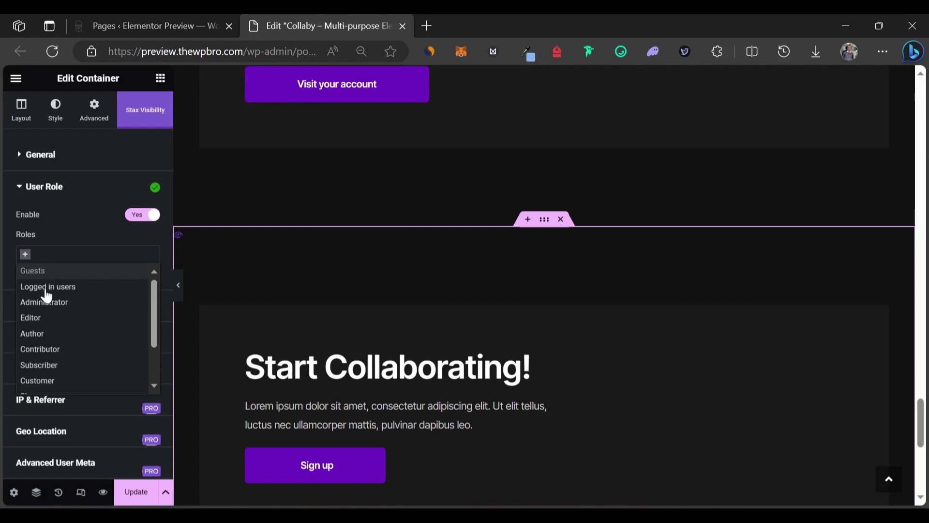
click(47, 276)
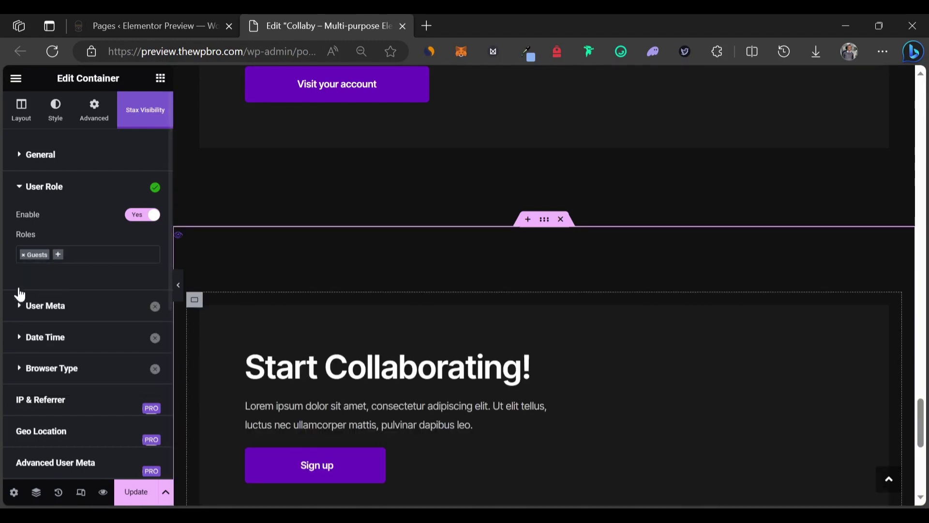
scroll(29, 281, down, 2)
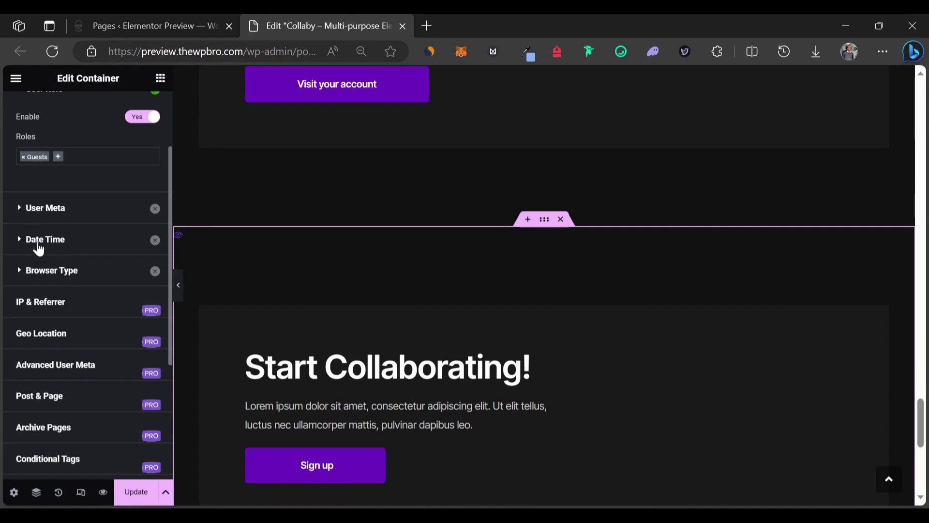
scroll(48, 208, up, 2)
scroll(52, 274, down, 4)
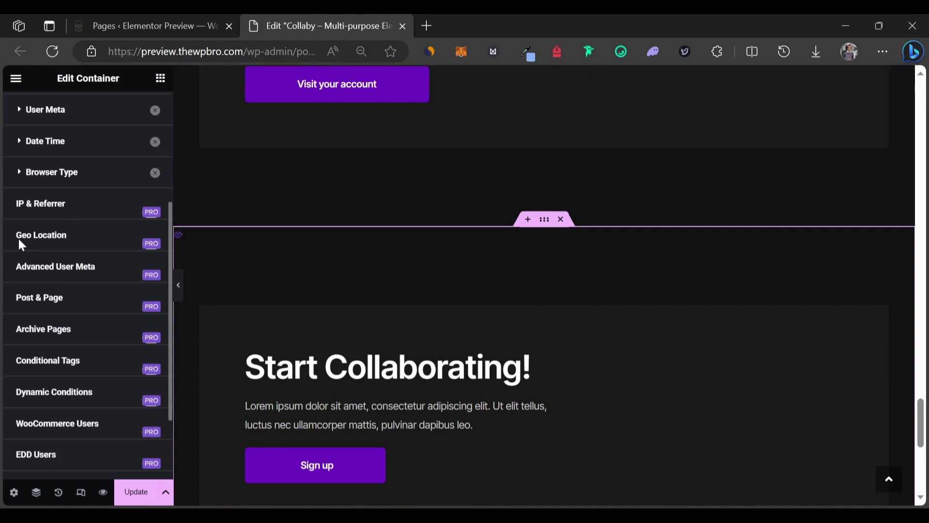
scroll(46, 285, down, 2)
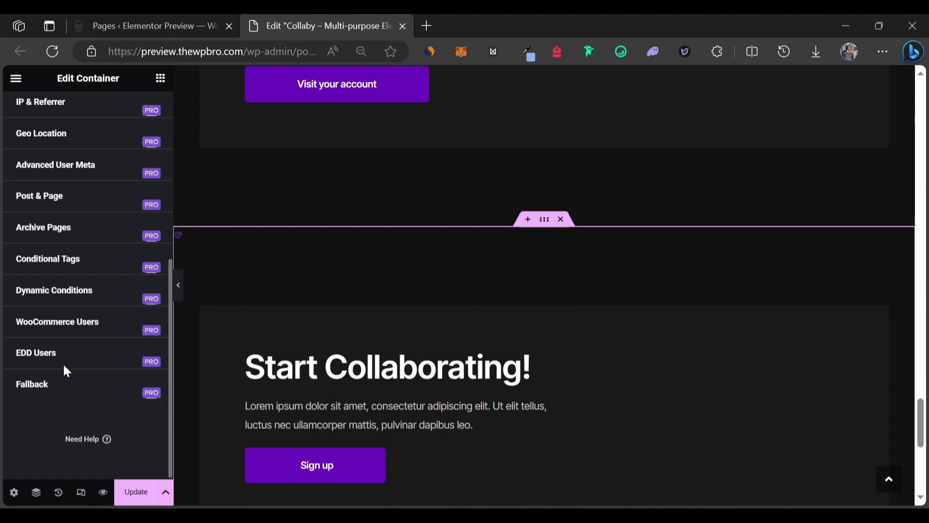
scroll(68, 373, up, 2)
scroll(69, 375, up, 4)
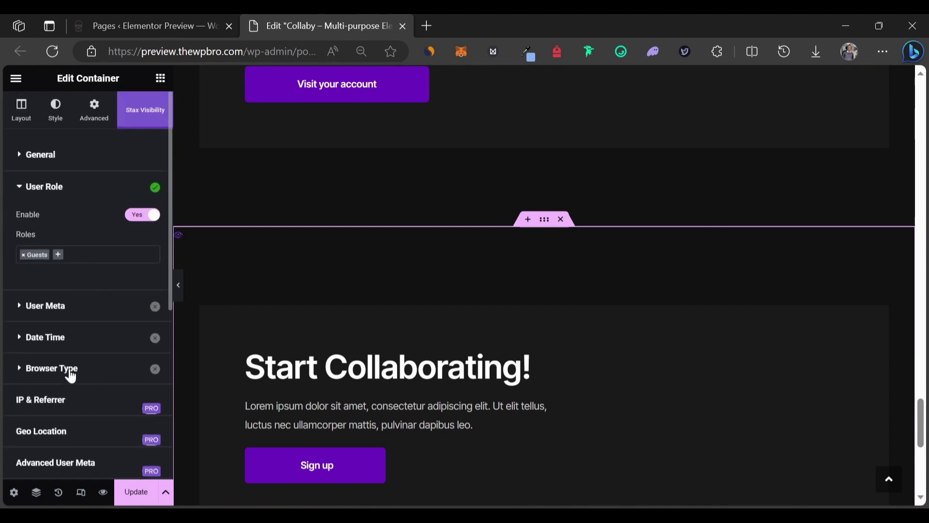
scroll(61, 269, down, 6)
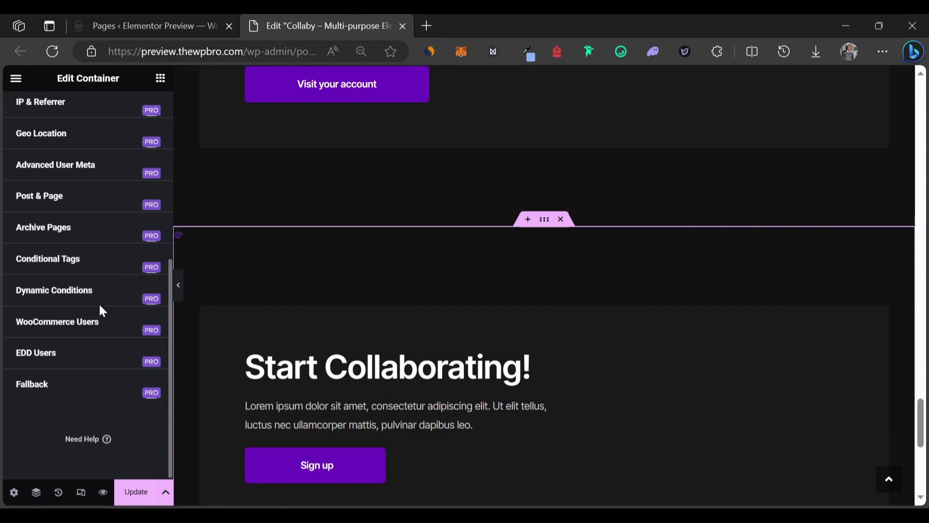
scroll(85, 331, up, 4)
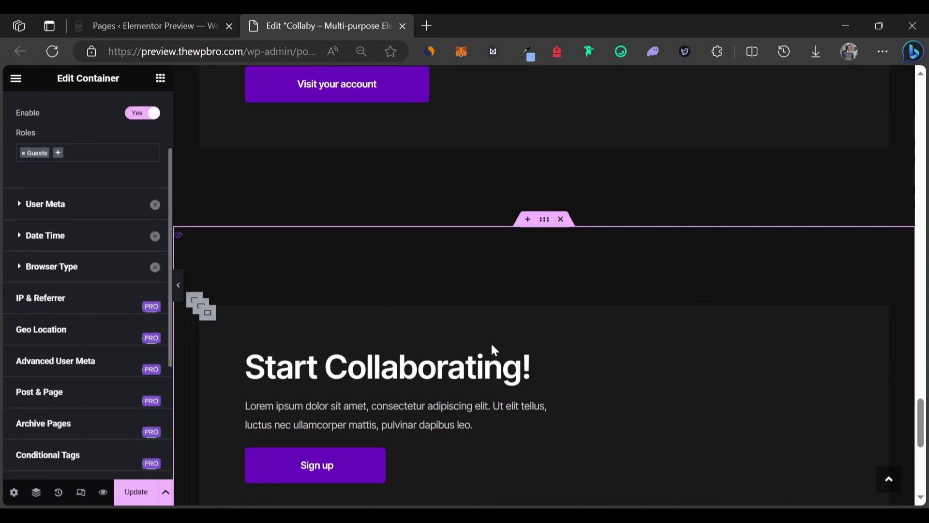
- Save the page with Update and open View Page in a new browser tab
click(136, 492)
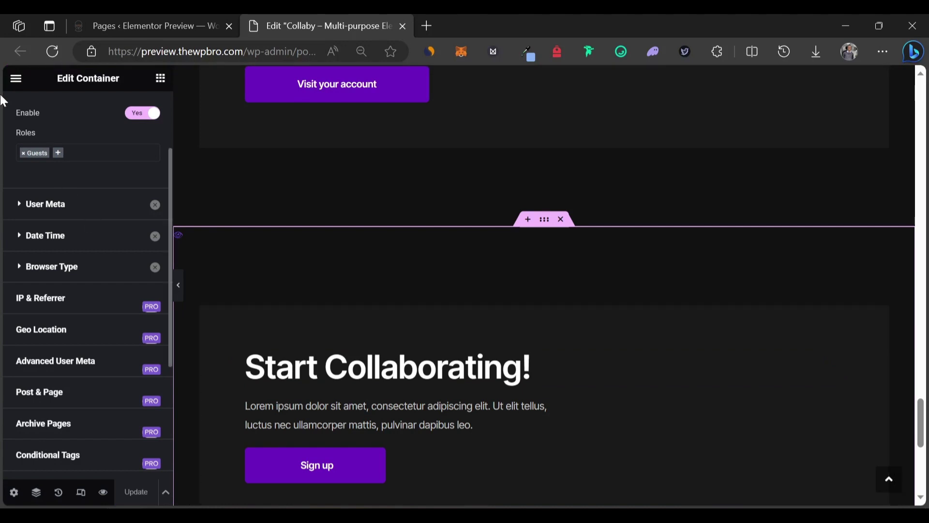
click(16, 81)
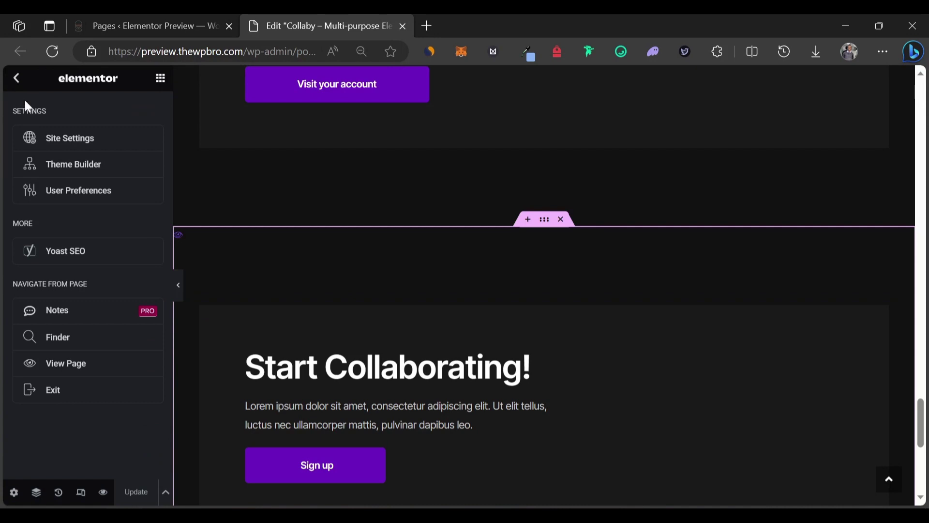
right_click(60, 367)
click(161, 98)
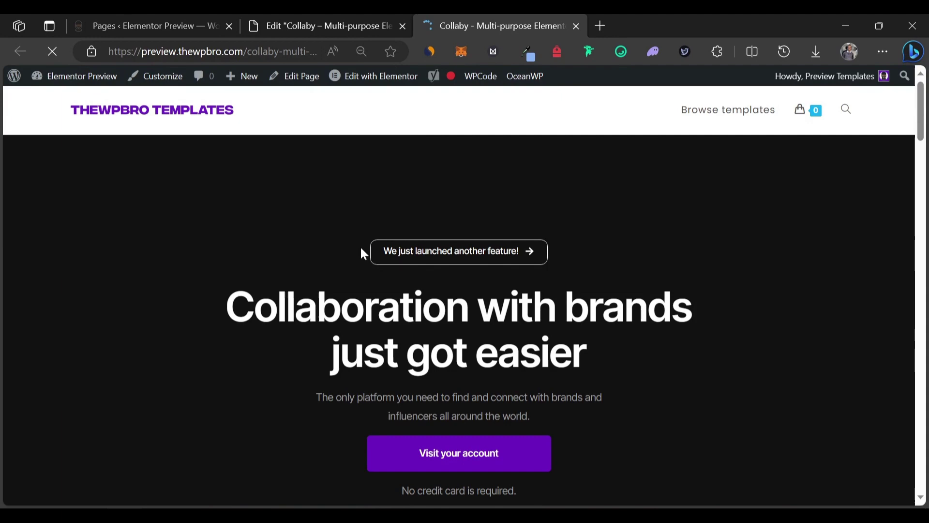
- Scroll the live page down to the 'Start Creating.' section and check its heading
scroll(560, 258, down, 1)
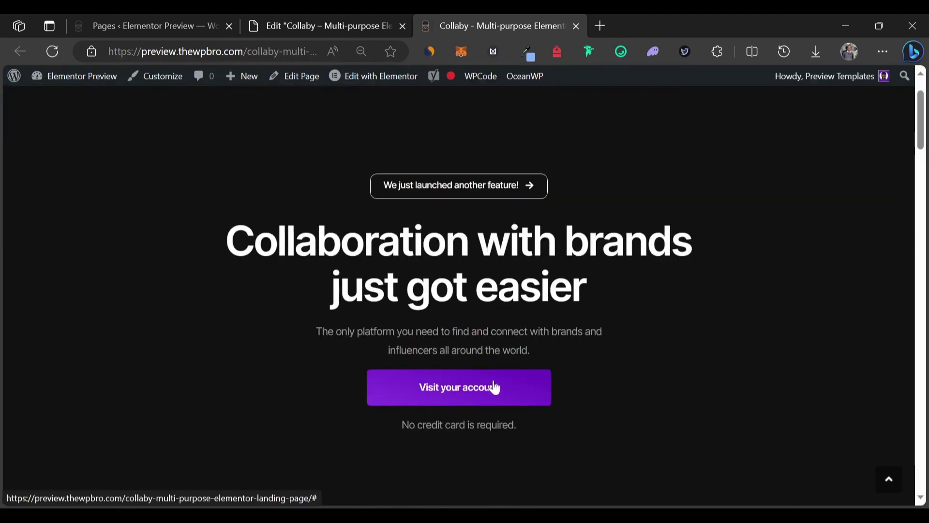
scroll(494, 387, down, 2)
scroll(219, 291, down, 20)
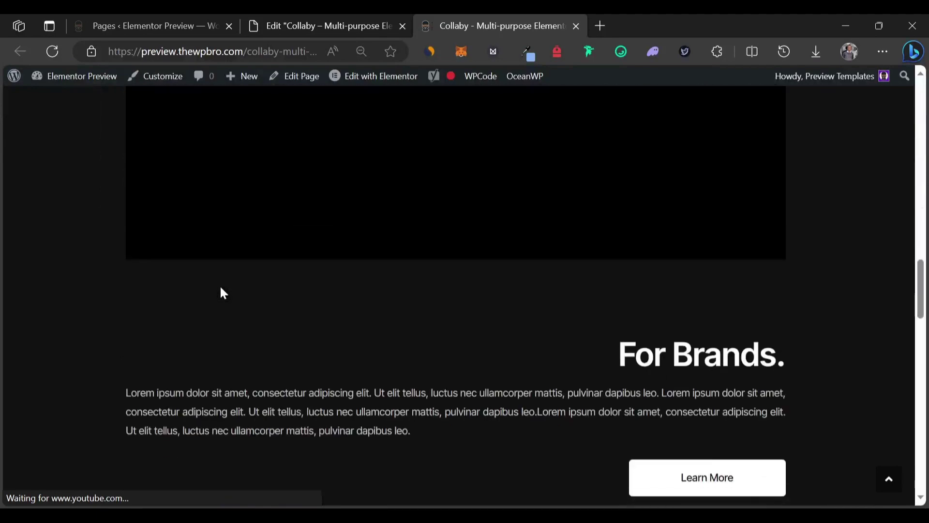
scroll(220, 288, down, 10)
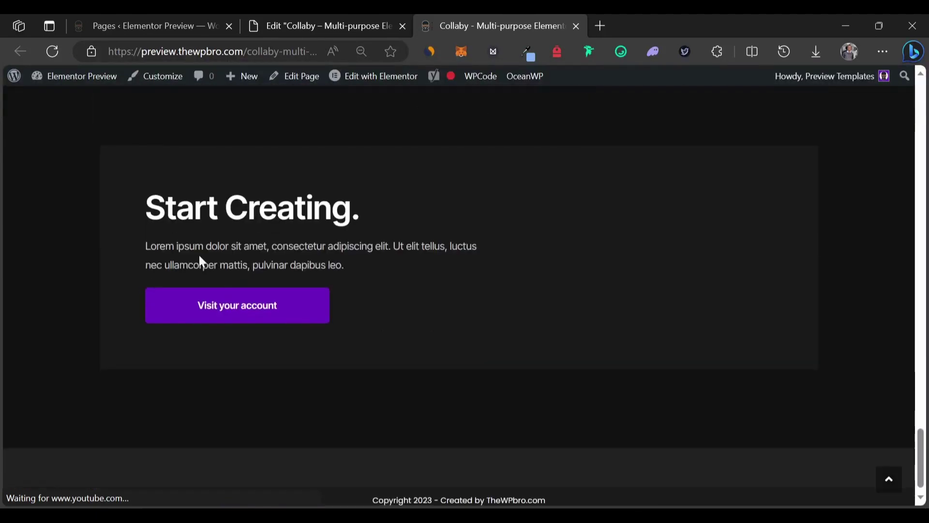
double_click(149, 207)
drag(213, 208, 332, 209)
click(255, 334)
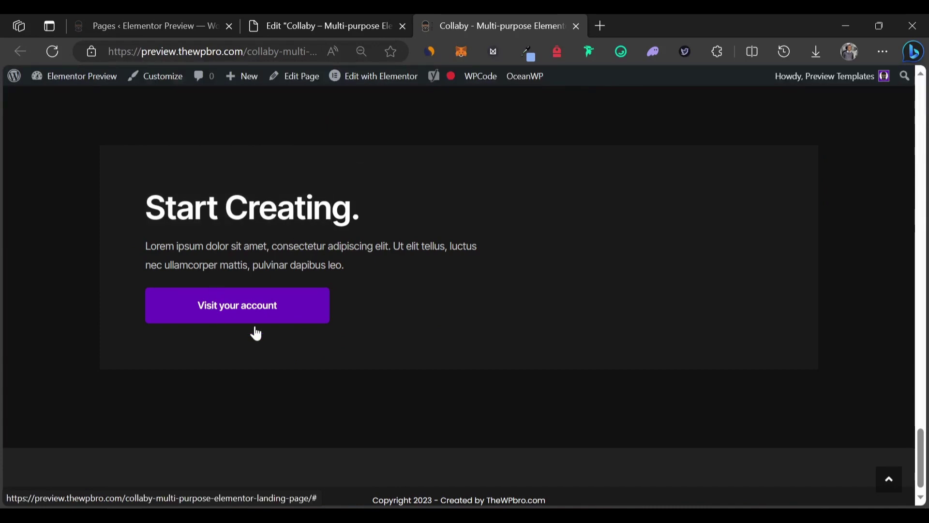
- Load the page URL in a new InPrivate window and check the guest 'Start Collaborating!' Sign up section
click(236, 51)
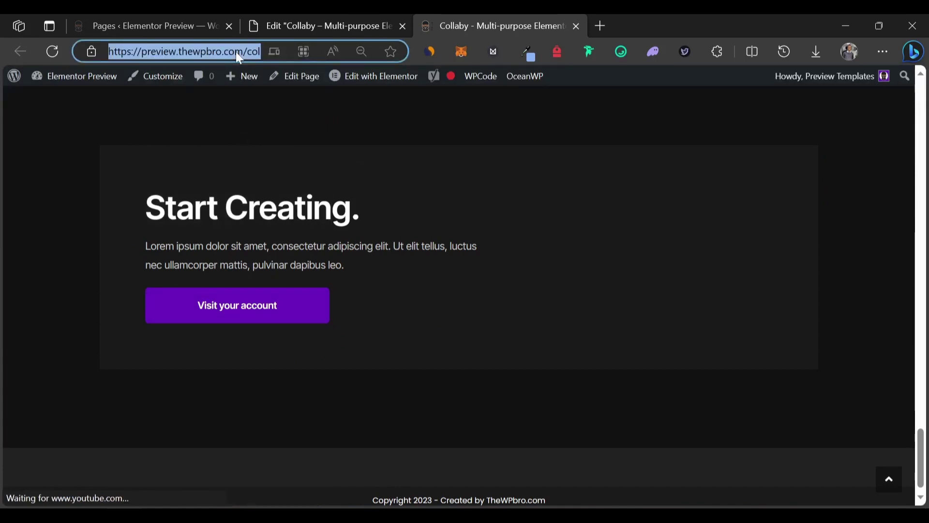
click(883, 51)
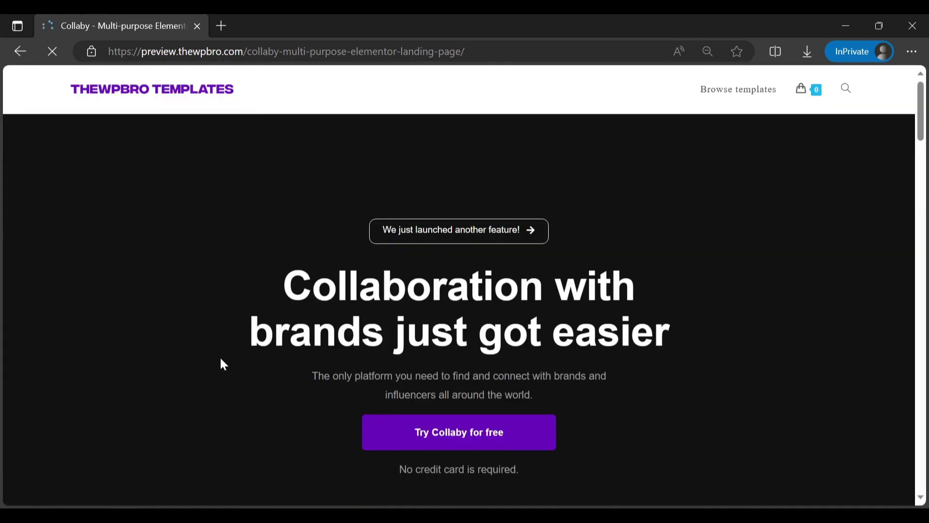
scroll(278, 342, down, 8)
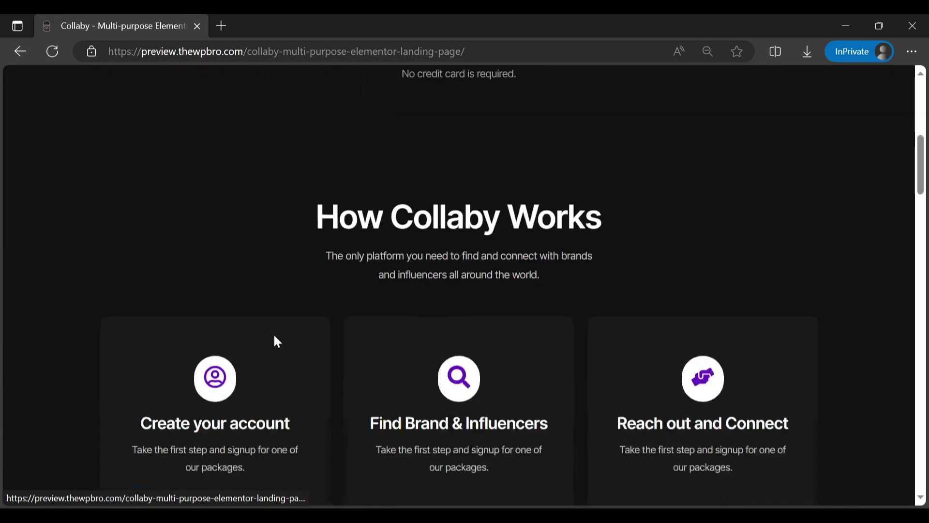
scroll(274, 336, down, 15)
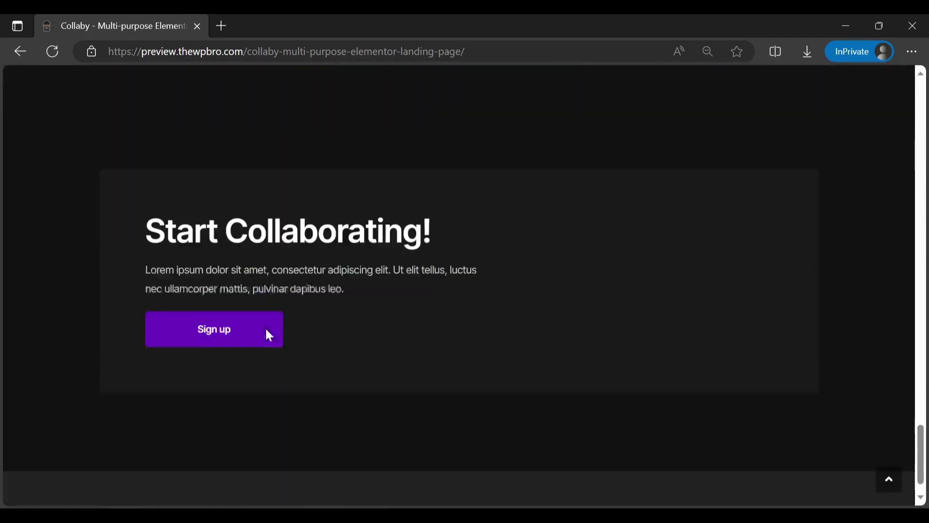
scroll(269, 335, down, 1)
drag(147, 198, 432, 199)
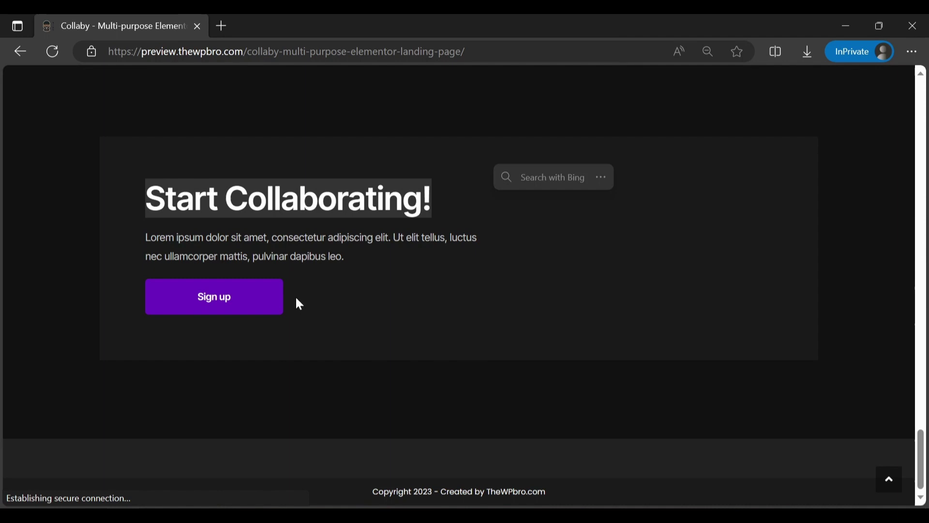
click(359, 217)
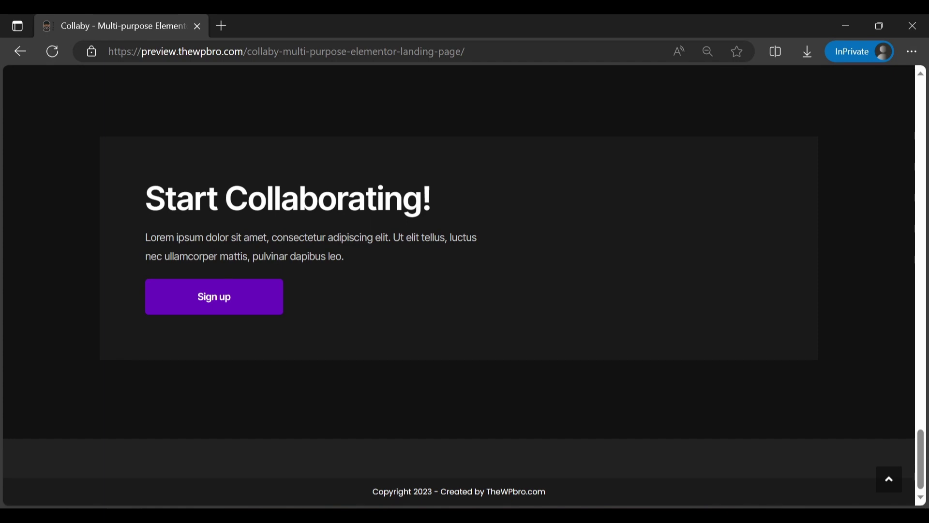
scroll(364, 250, up, 3)
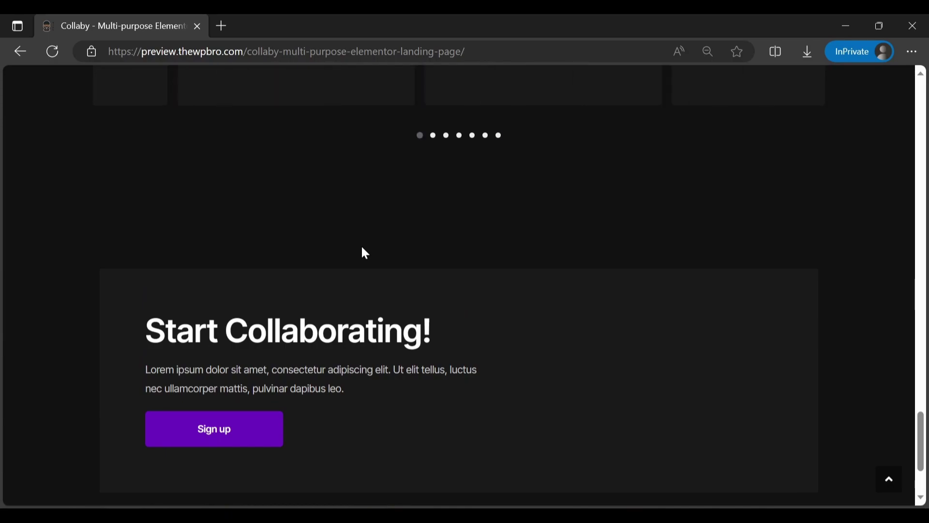